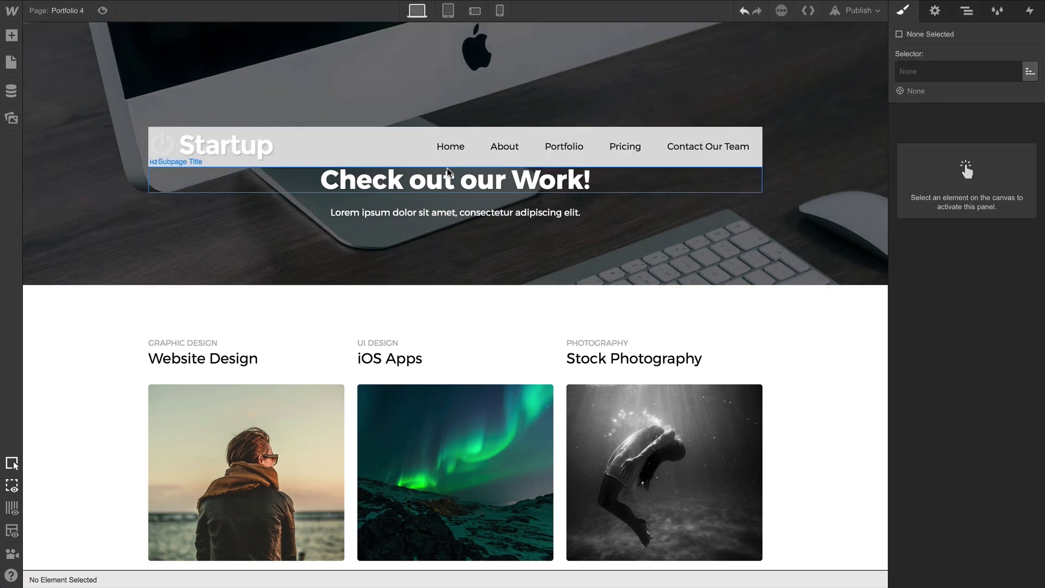
Step: In the Navigator, move the Navbar above Subpage Header as a top-level Body element
{"action": "left_click", "coordinate": [966, 11]}
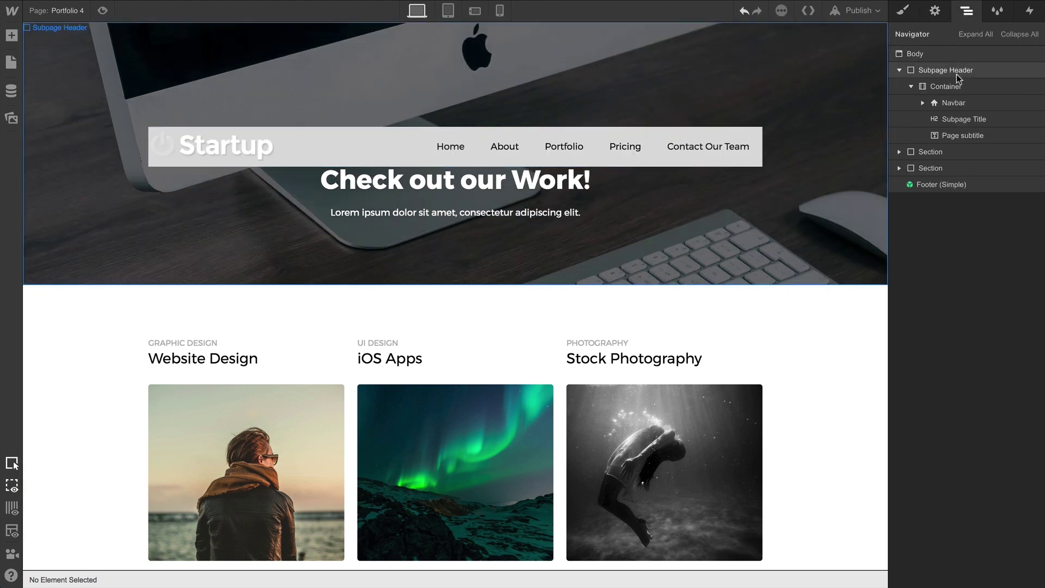
{"action": "left_click_drag", "start_coordinate": [962, 102], "coordinate": [958, 69]}
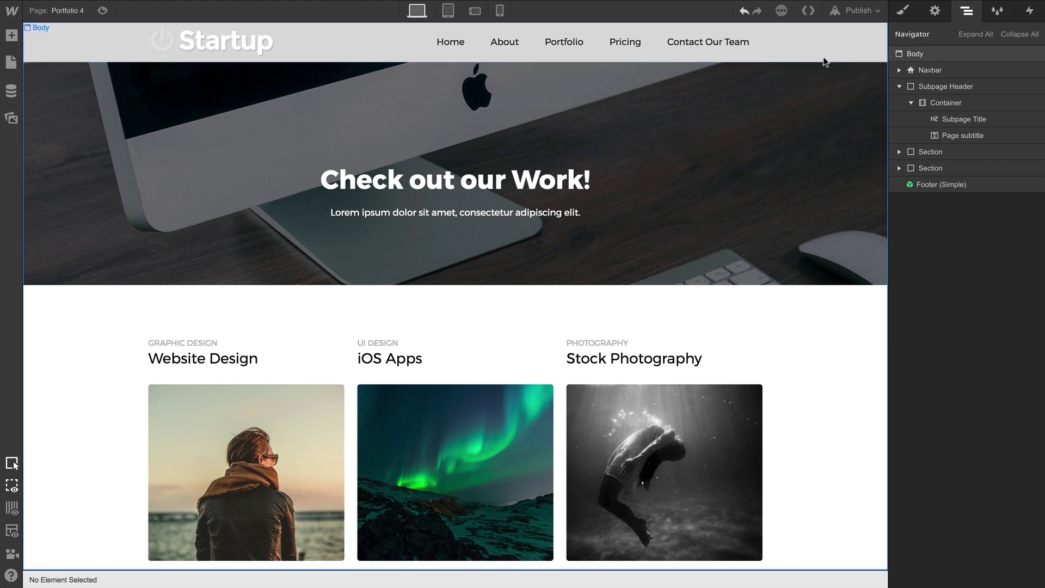
Step: Try larger and smaller vertical padding on the Home Nav Link, settling back at 20 px
{"action": "left_click", "coordinate": [469, 51]}
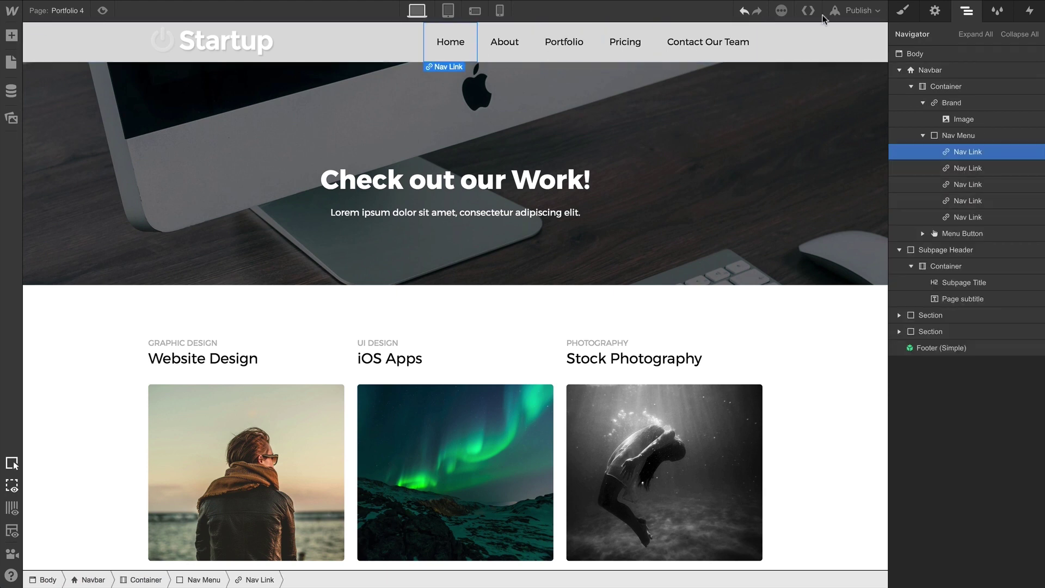
{"action": "left_click", "coordinate": [901, 12]}
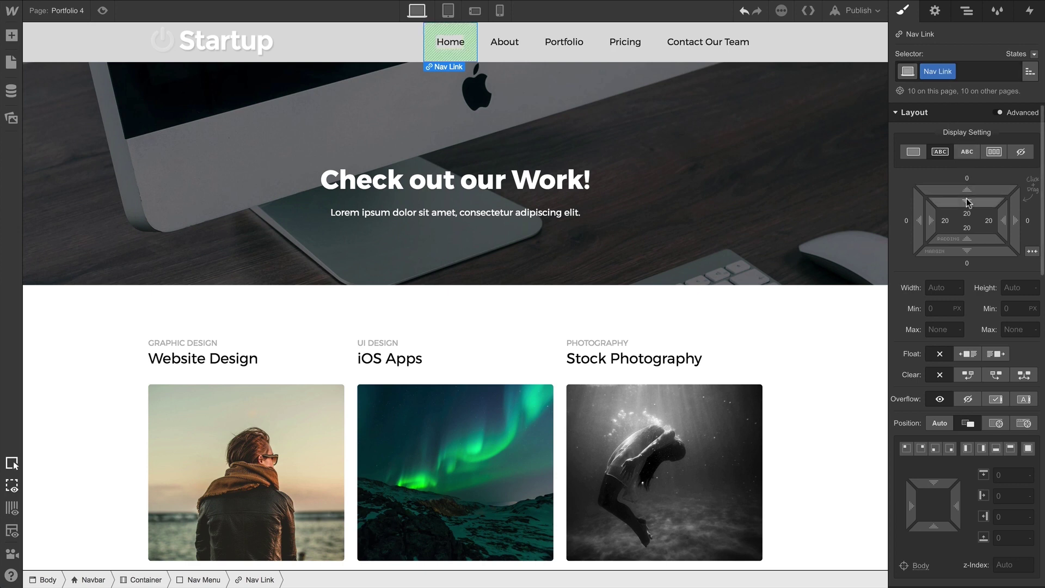
{"action": "left_click_drag", "start_coordinate": [967, 203], "coordinate": [975, 269]}
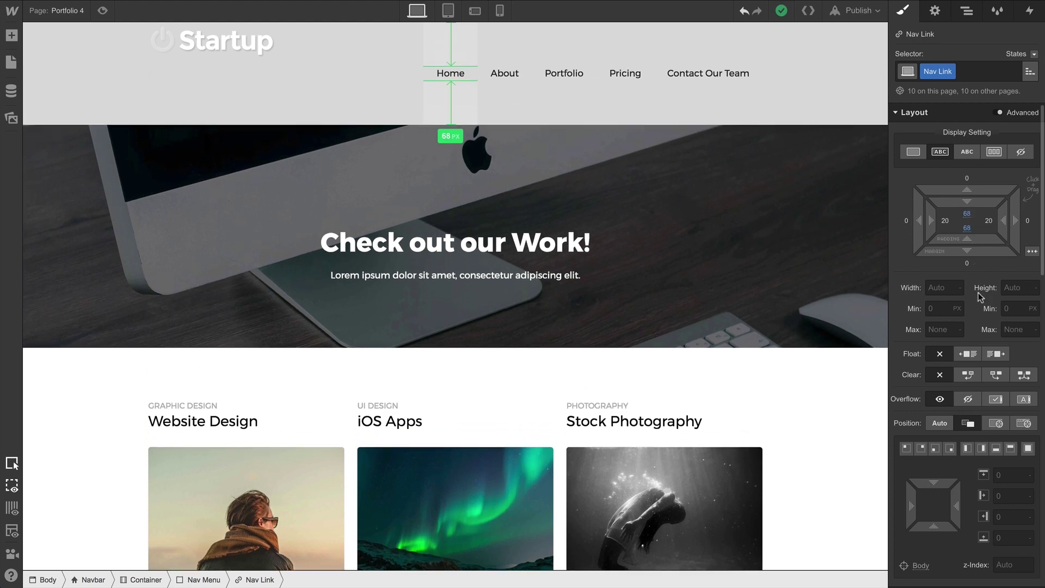
{"action": "left_click_drag", "start_coordinate": [976, 269], "coordinate": [974, 206]}
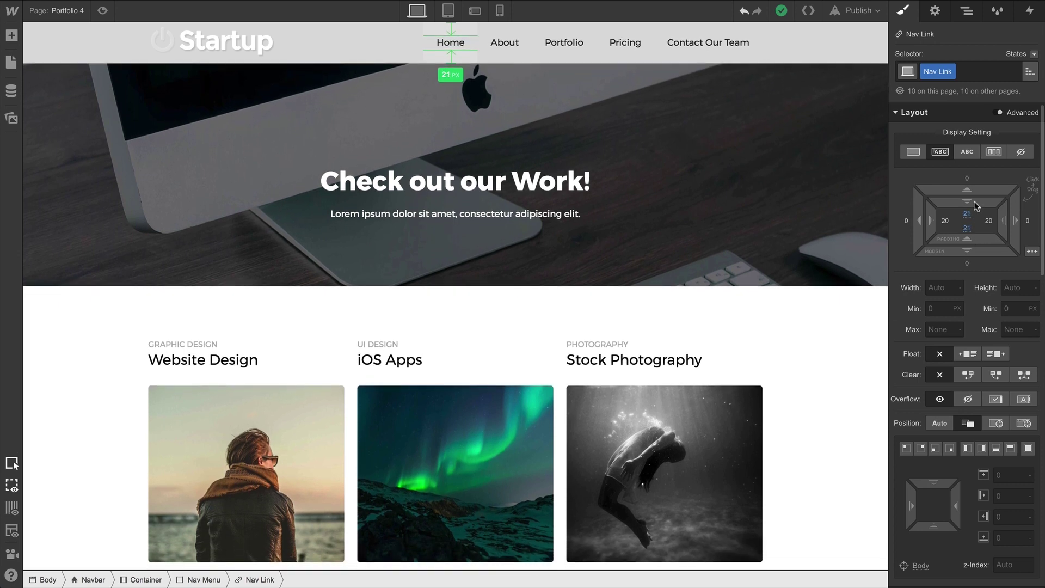
{"action": "left_click_drag", "start_coordinate": [975, 204], "coordinate": [972, 200]}
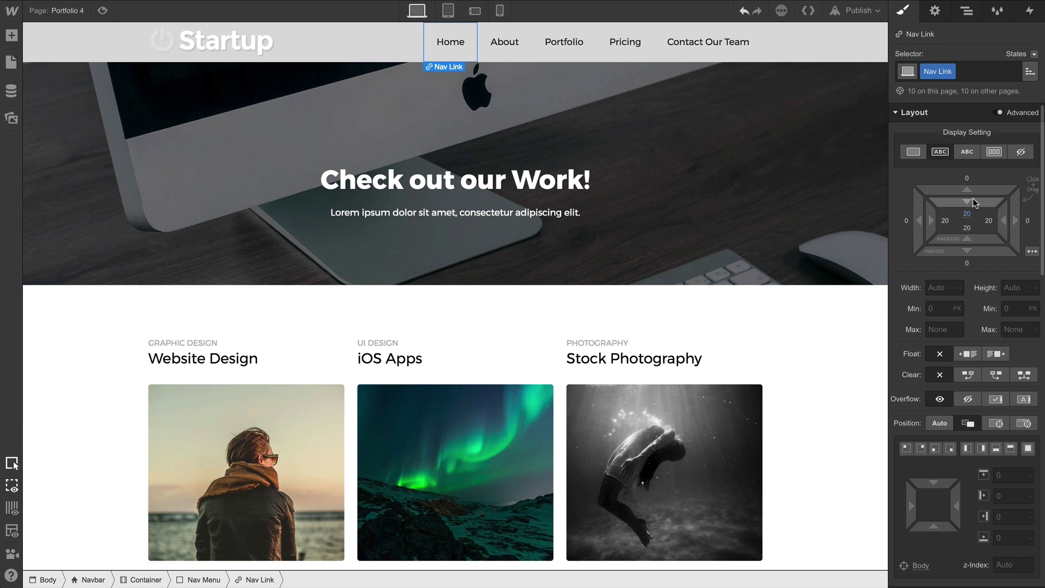
Step: Give the Navbar about 10 px top and bottom padding and select its inner Container
{"action": "left_click", "coordinate": [860, 63]}
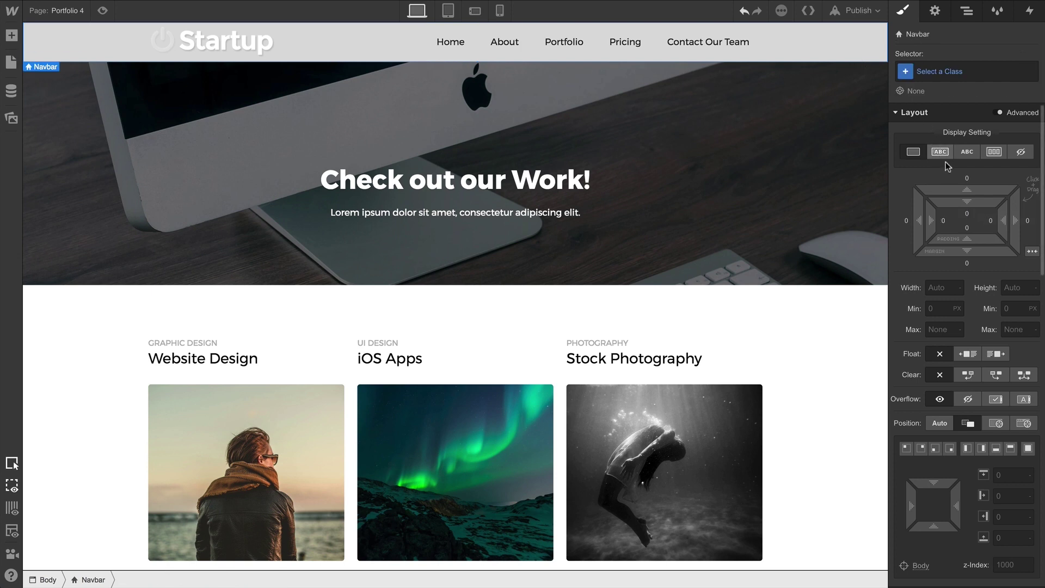
{"action": "mouse_move", "coordinate": [968, 214]}
{"action": "left_mouse_down"}
{"action": "mouse_move", "coordinate": [979, 294]}
{"action": "mouse_move", "coordinate": [985, 232]}
{"action": "left_mouse_up"}
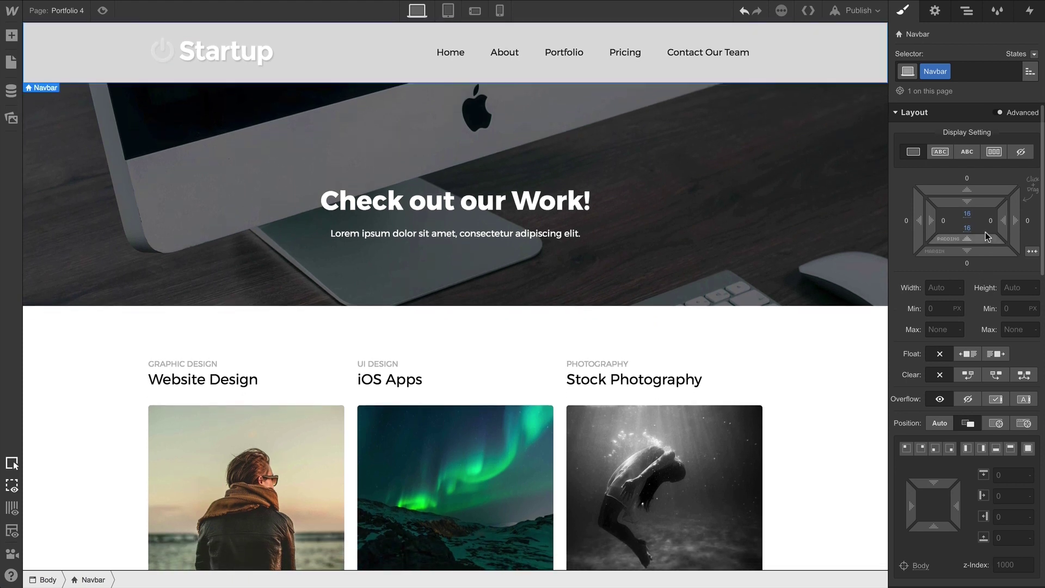
{"action": "left_click", "coordinate": [403, 59]}
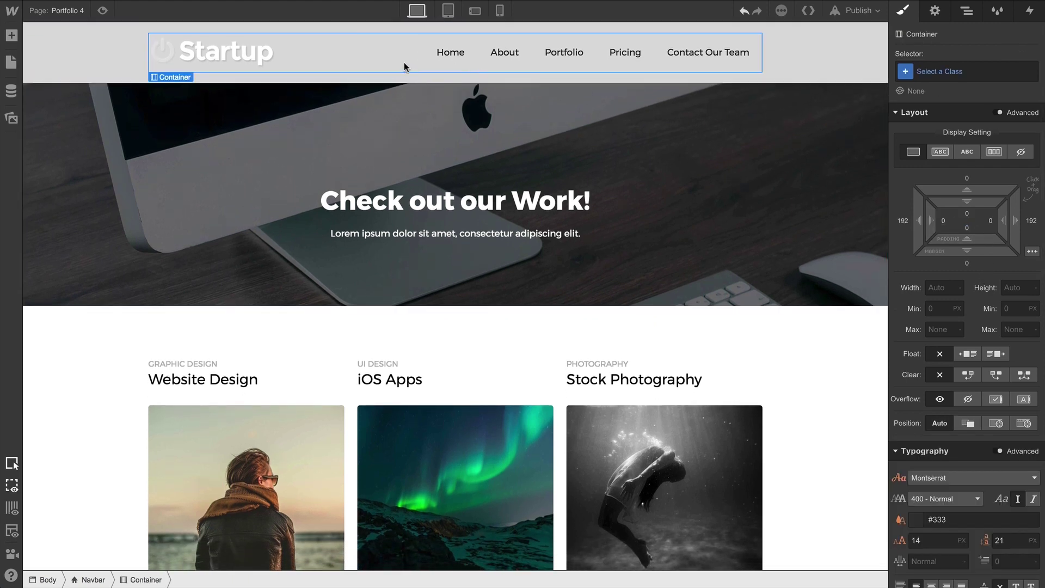
{"action": "left_click", "coordinate": [410, 79]}
{"action": "left_click", "coordinate": [400, 64]}
Step: Switch to the Tablet breakpoint and open the collapsed navigation menu
{"action": "left_click", "coordinate": [448, 10]}
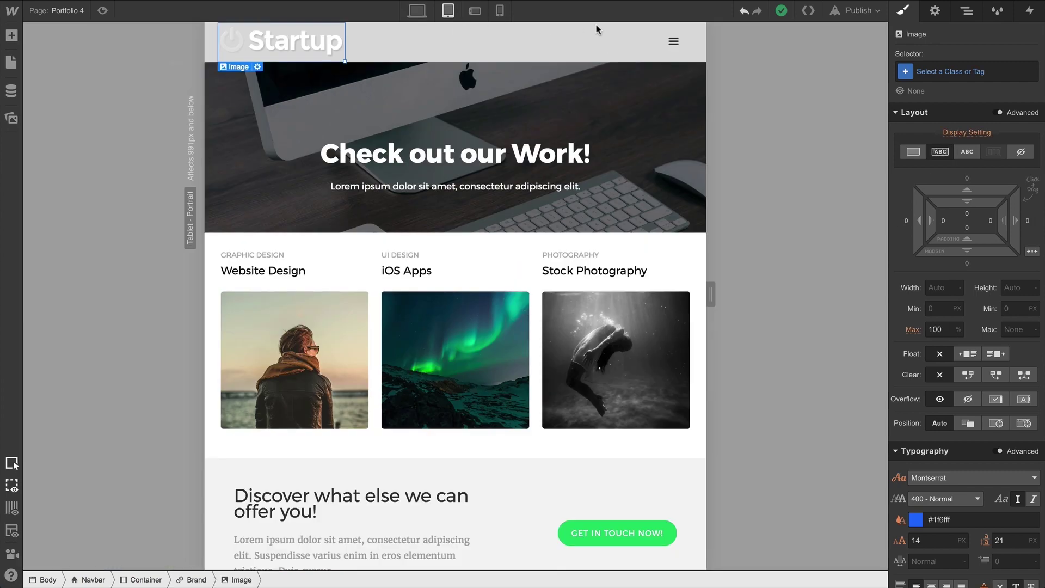
{"action": "left_click", "coordinate": [935, 17]}
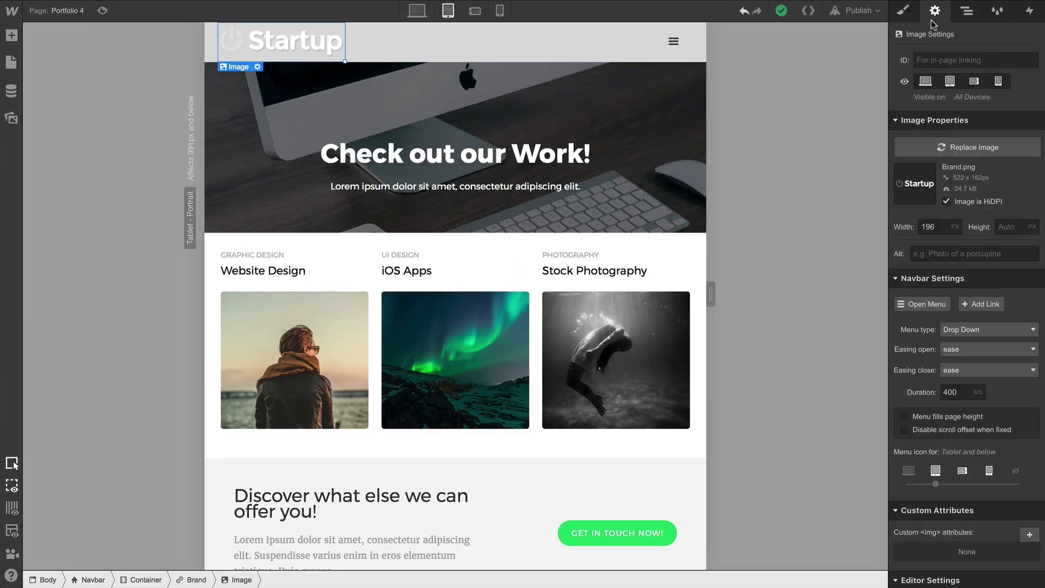
{"action": "left_click", "coordinate": [943, 307]}
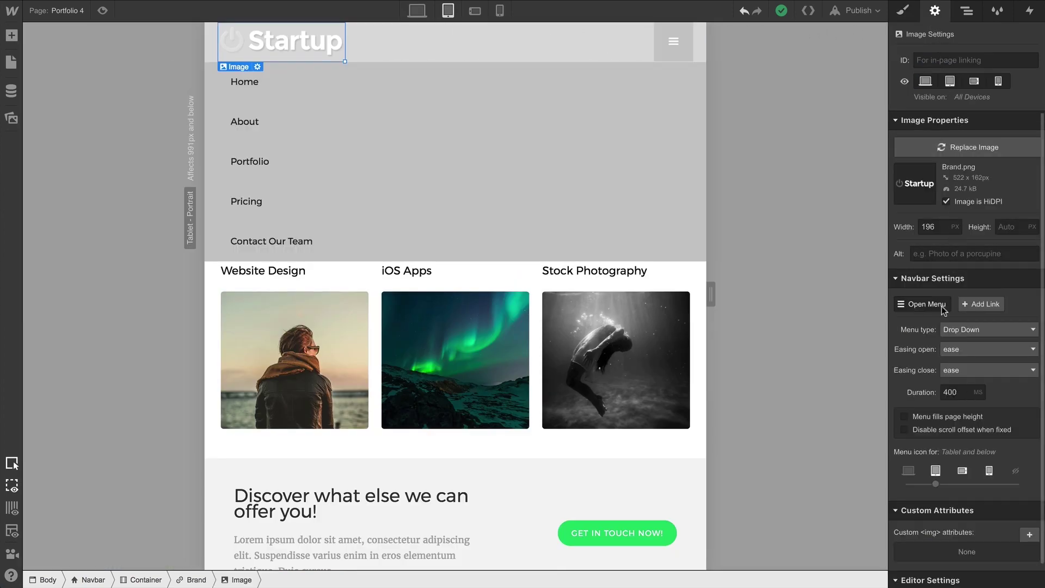
Step: Set the tablet Nav Link top and bottom padding to about 27 px
{"action": "left_click", "coordinate": [521, 93]}
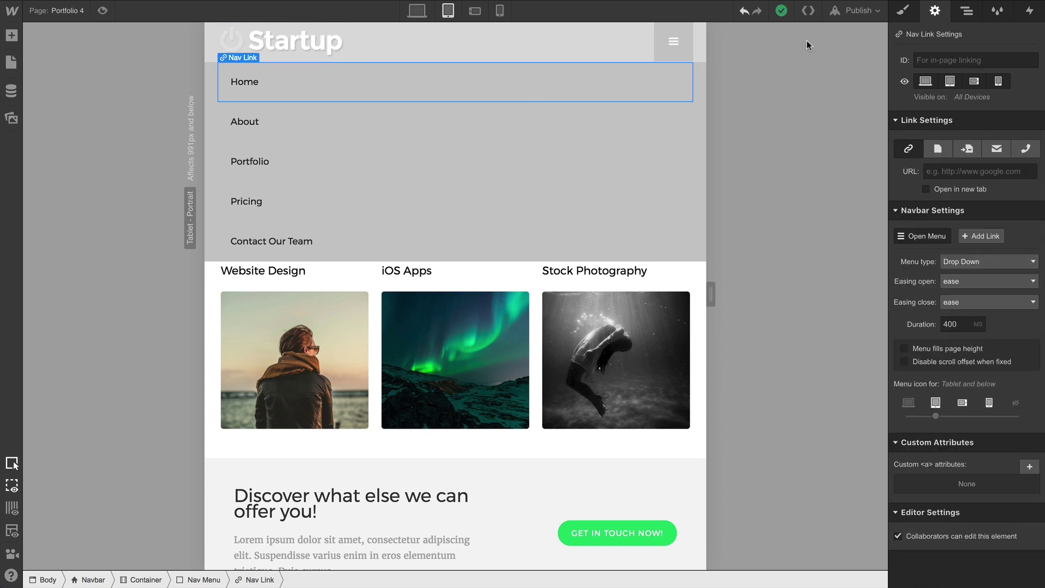
{"action": "left_click", "coordinate": [902, 10]}
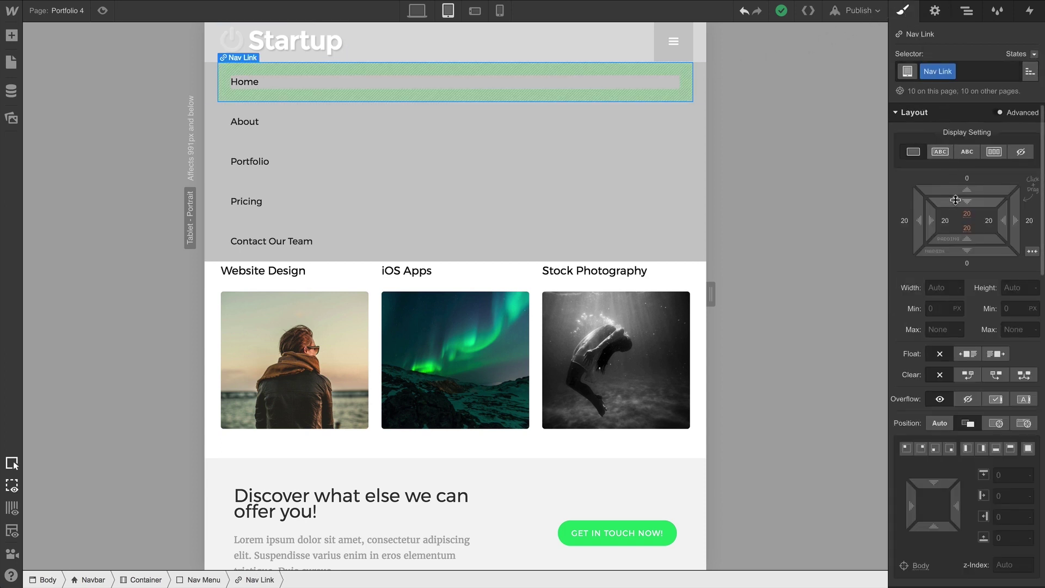
{"action": "left_click_drag", "start_coordinate": [955, 199], "coordinate": [961, 257]}
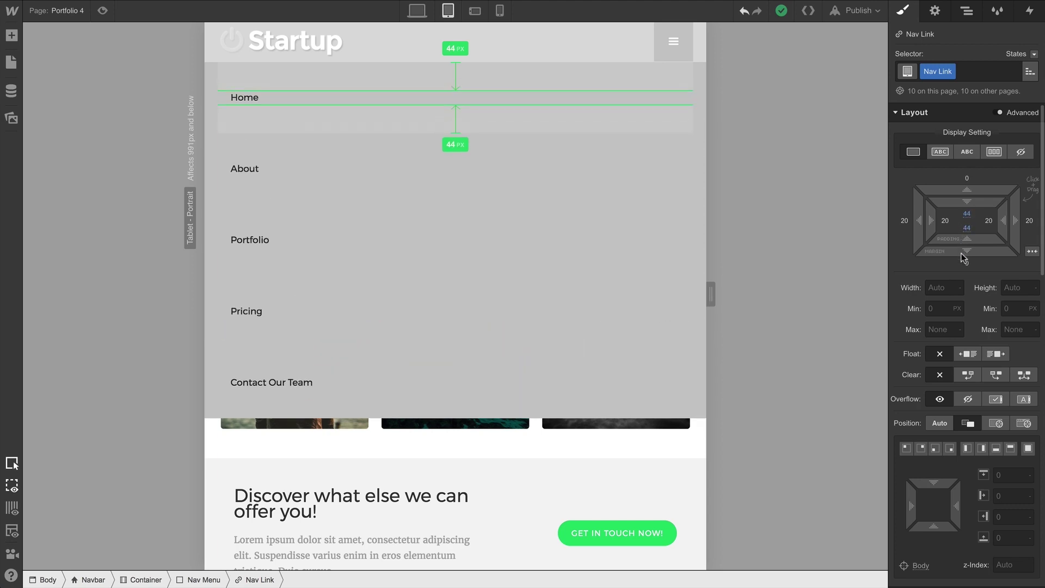
{"action": "mouse_move", "coordinate": [961, 253]}
{"action": "left_mouse_down"}
{"action": "mouse_move", "coordinate": [956, 217]}
{"action": "mouse_move", "coordinate": [968, 265]}
{"action": "mouse_move", "coordinate": [959, 201]}
{"action": "left_mouse_up"}
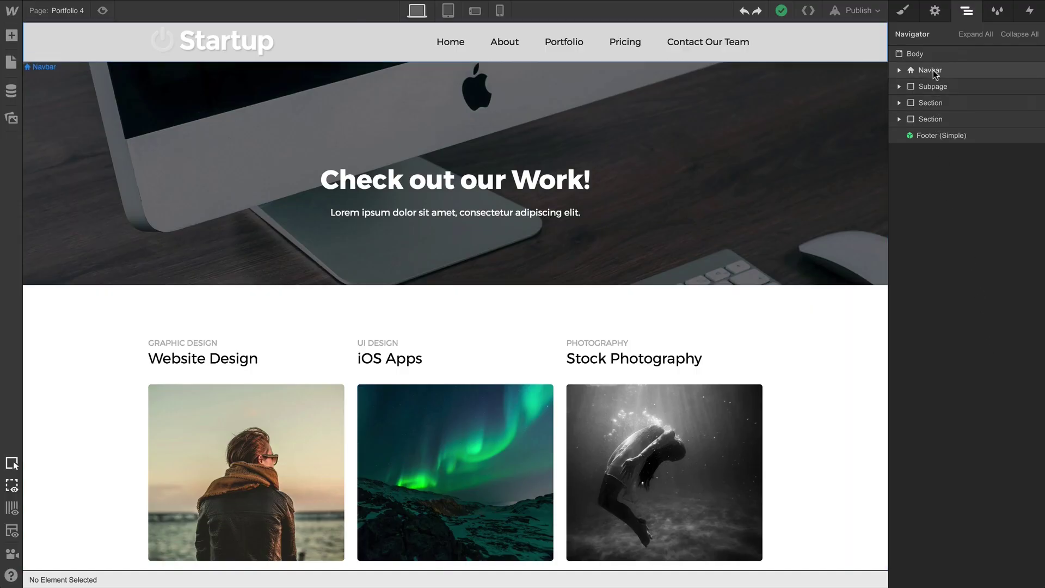
Step: Set the Navbar position to Fixed with the full-width Top preset
{"action": "left_click", "coordinate": [933, 69]}
{"action": "left_click", "coordinate": [908, 14]}
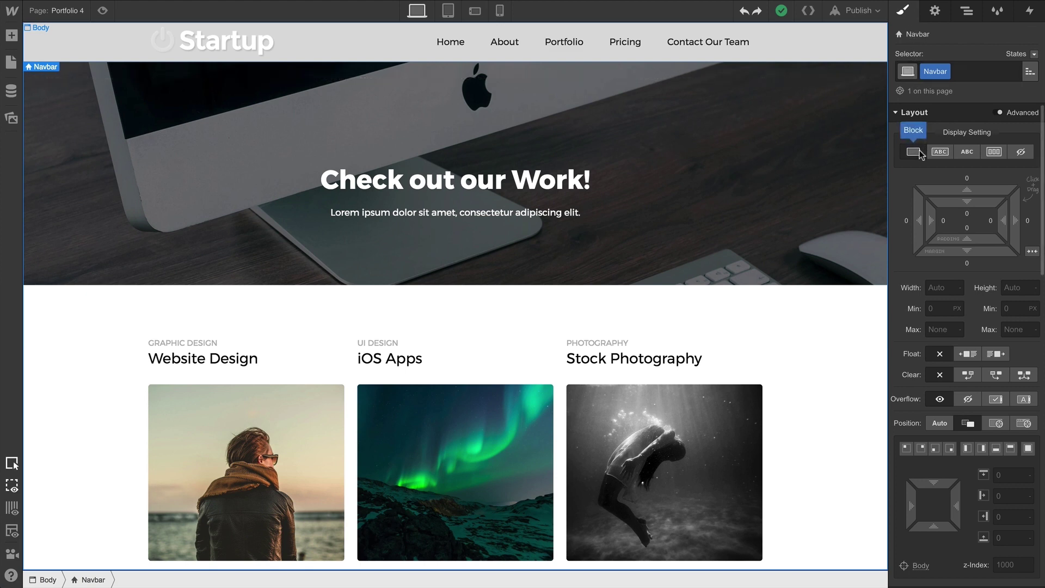
{"action": "left_click", "coordinate": [1018, 426]}
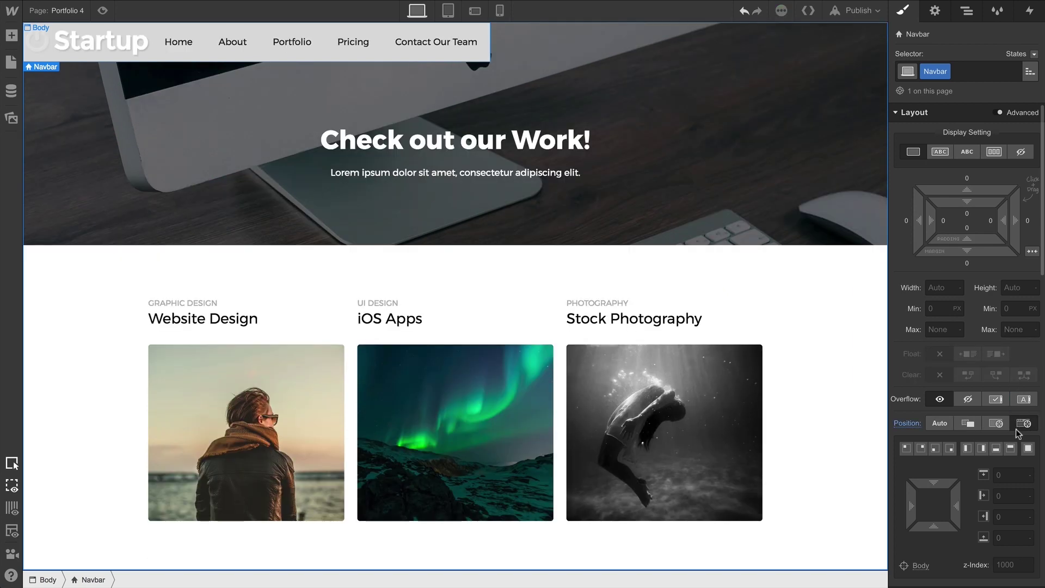
{"action": "left_click", "coordinate": [1011, 451]}
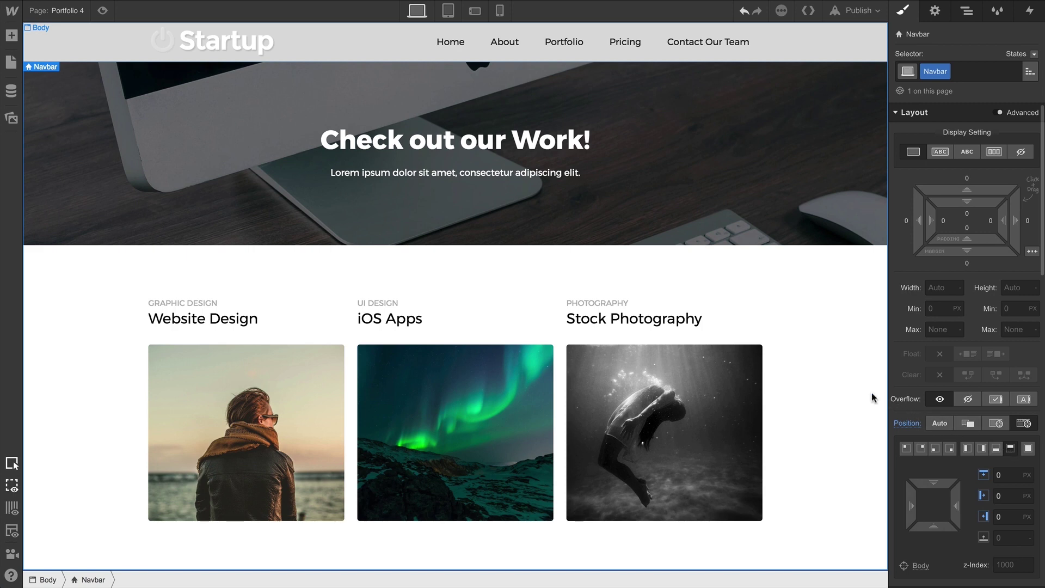
{"action": "scroll", "coordinate": [845, 390], "scroll_direction": "down", "scroll_amount": 1}
{"action": "scroll", "coordinate": [845, 385], "scroll_direction": "down", "scroll_amount": 5}
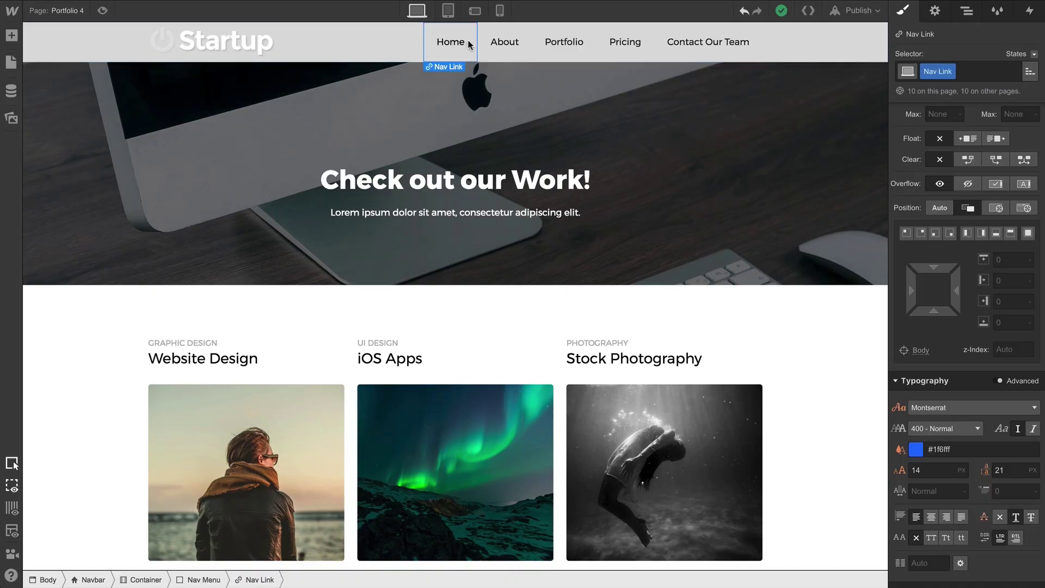
Step: Select the Portfolio nav link after trying Contact Our Team and Pricing
{"action": "left_click", "coordinate": [717, 49]}
{"action": "left_click", "coordinate": [639, 47]}
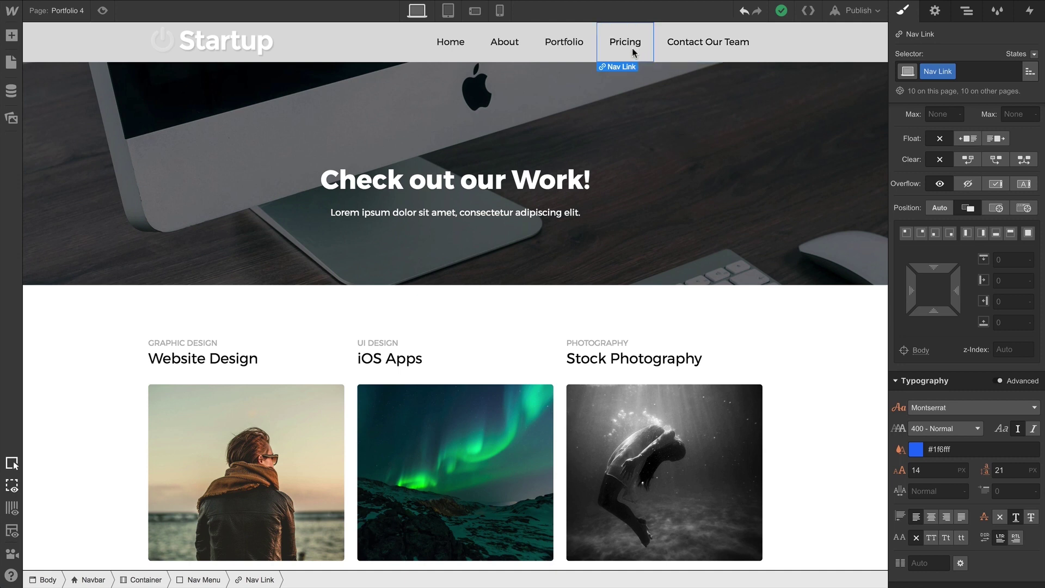
{"action": "left_click", "coordinate": [573, 51]}
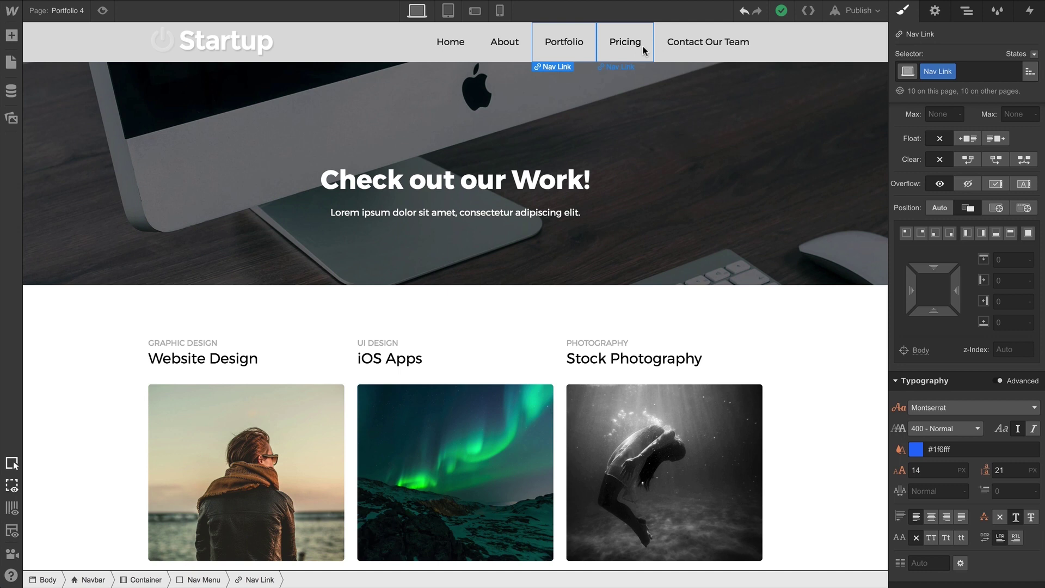
Step: Set the Nav Link Hover state text colour to white
{"action": "left_click", "coordinate": [1035, 56]}
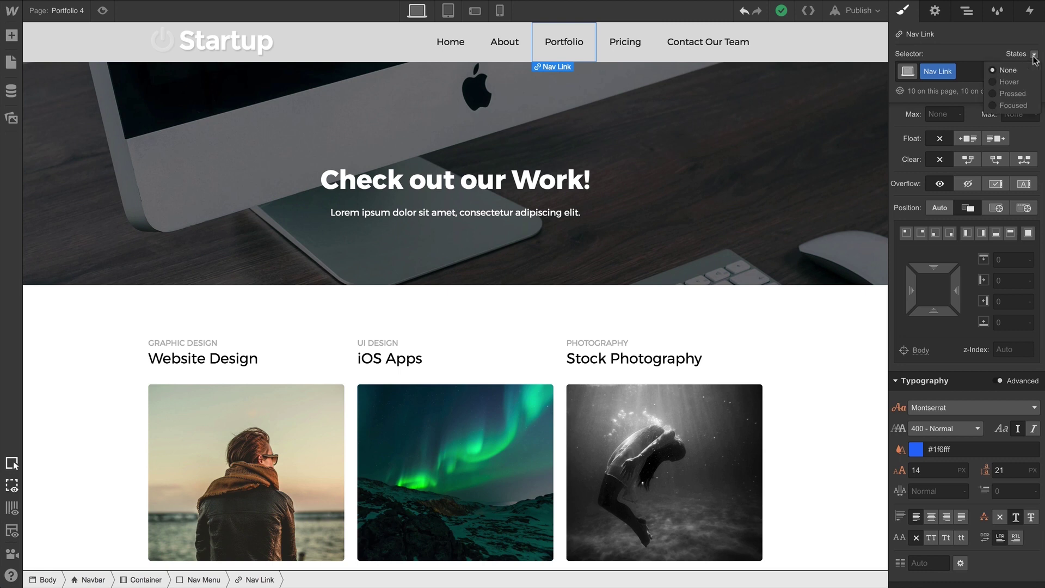
{"action": "left_click", "coordinate": [1011, 83]}
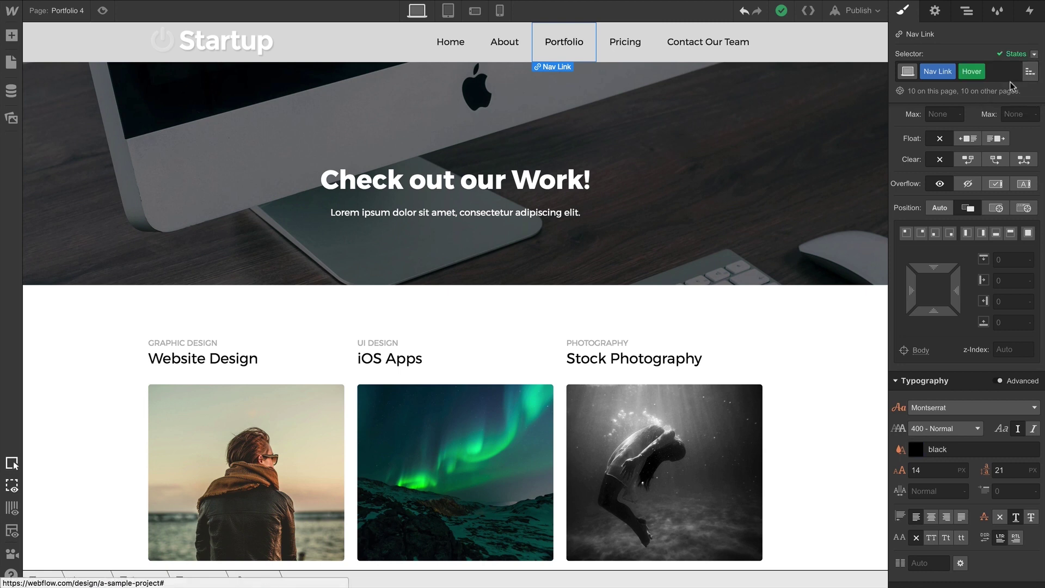
{"action": "left_click", "coordinate": [916, 448]}
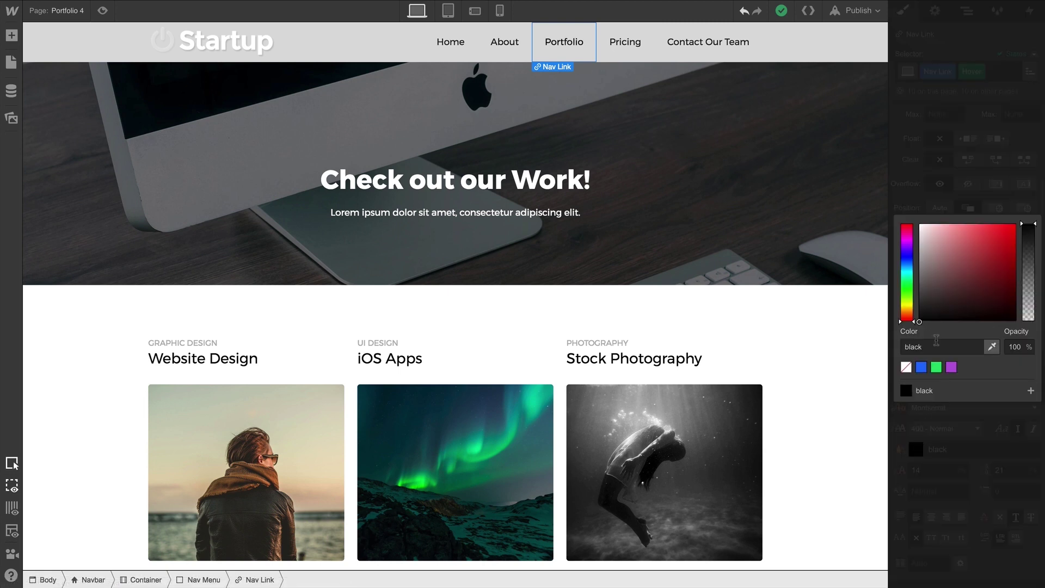
{"action": "left_click_drag", "start_coordinate": [931, 289], "coordinate": [911, 202]}
{"action": "left_click", "coordinate": [913, 205]}
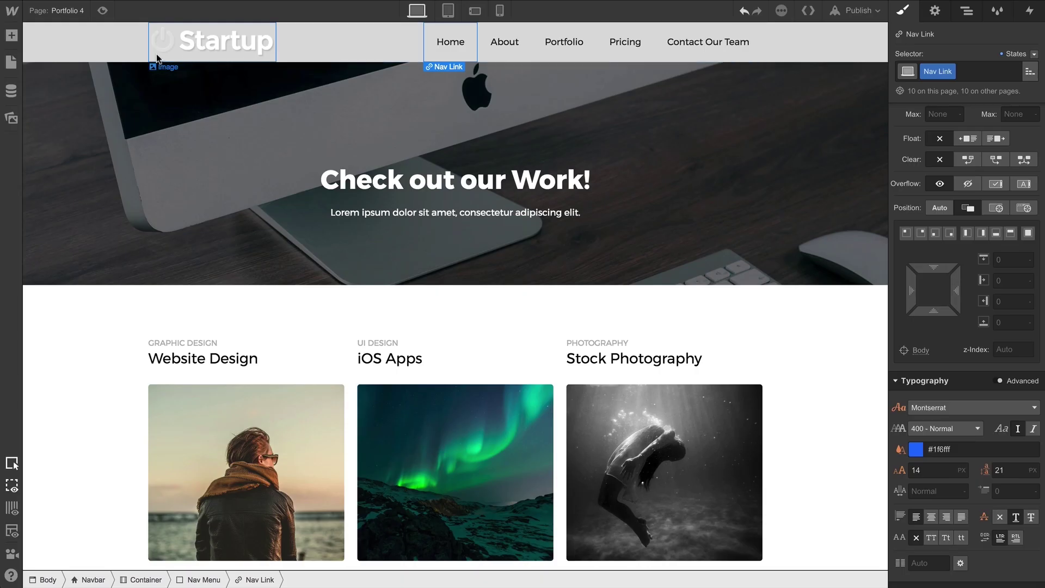
{"action": "left_click", "coordinate": [91, 50]}
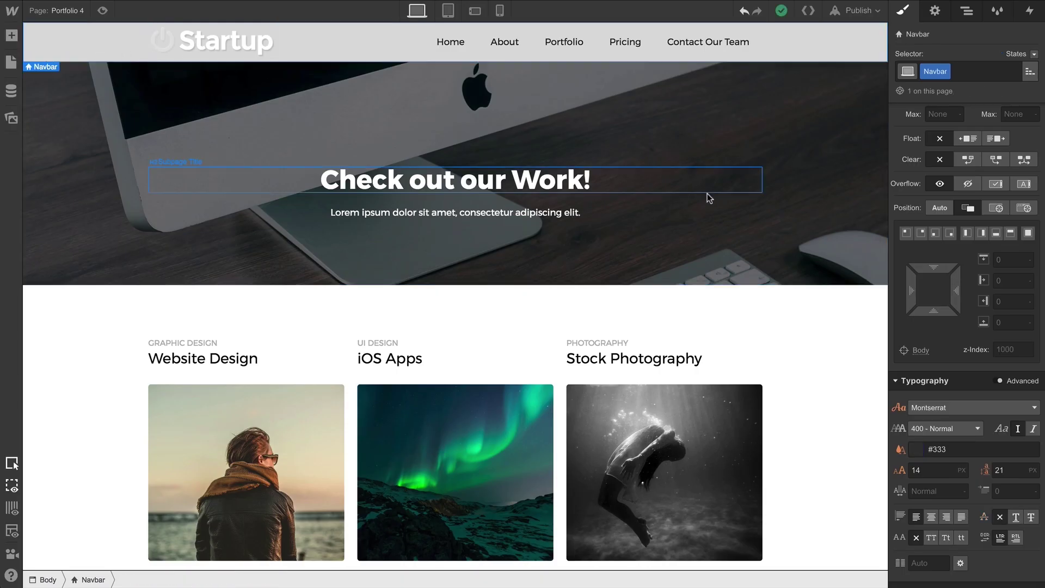
{"action": "scroll", "coordinate": [931, 354], "scroll_direction": "down", "scroll_amount": 5}
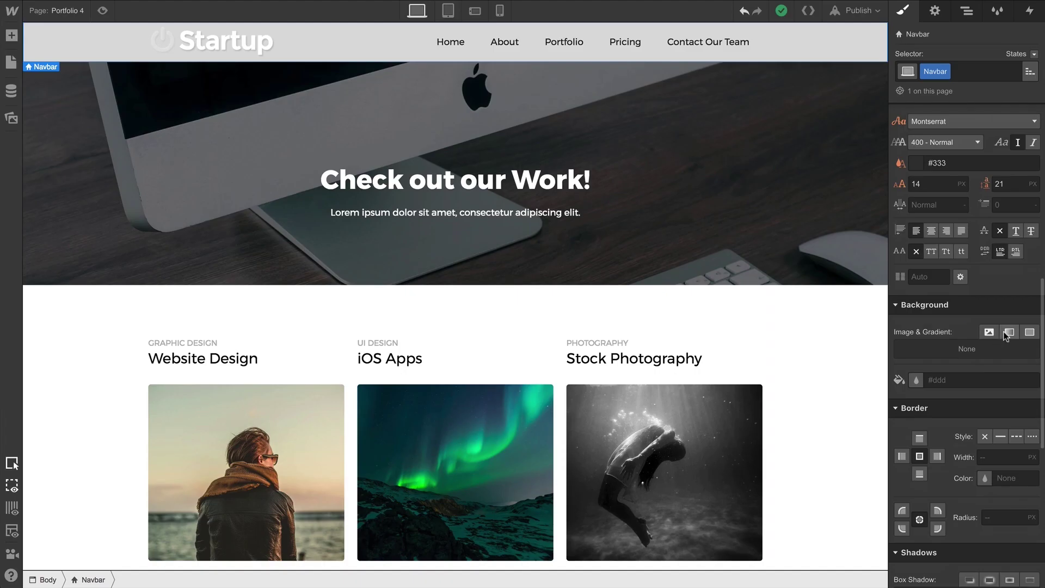
Step: Add a linear gradient Navbar background with two grey stops, left stop moved to 49%
{"action": "left_click", "coordinate": [1009, 333]}
{"action": "left_click", "coordinate": [927, 471]}
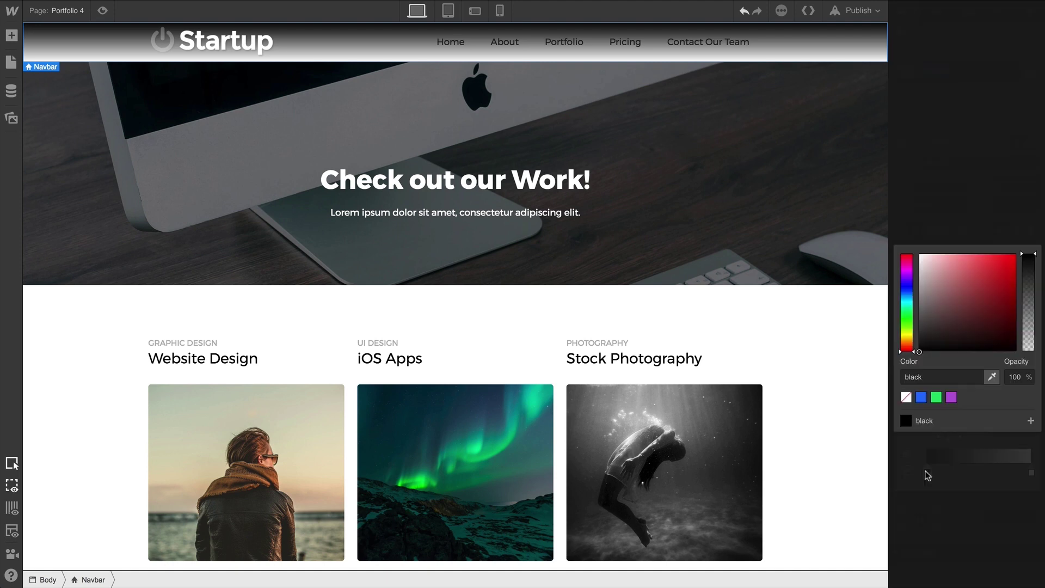
{"action": "left_click", "coordinate": [923, 328]}
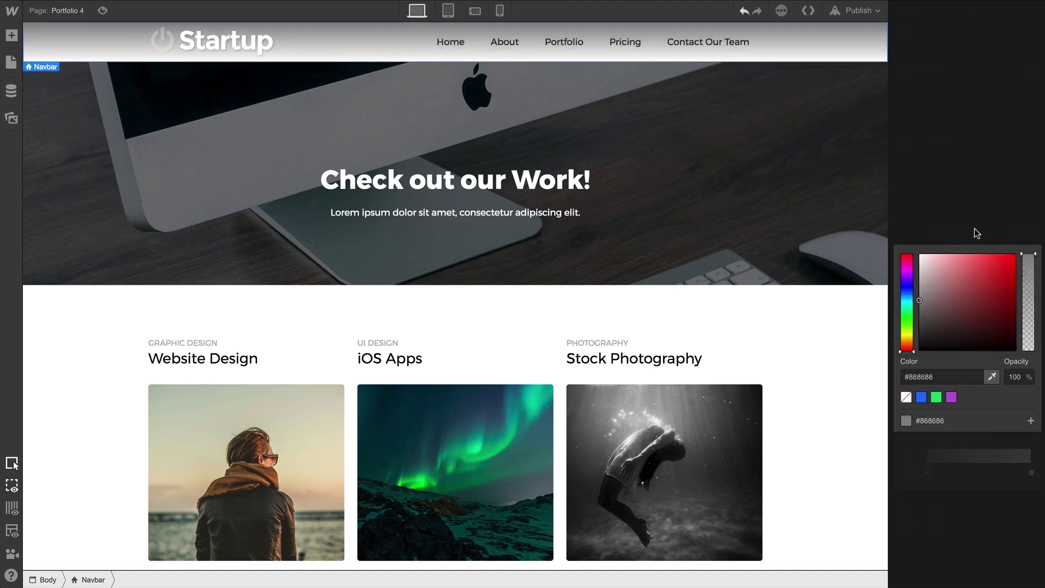
{"action": "left_click", "coordinate": [974, 227]}
{"action": "left_click", "coordinate": [1031, 472]}
{"action": "left_click_drag", "start_coordinate": [947, 326], "coordinate": [917, 303]}
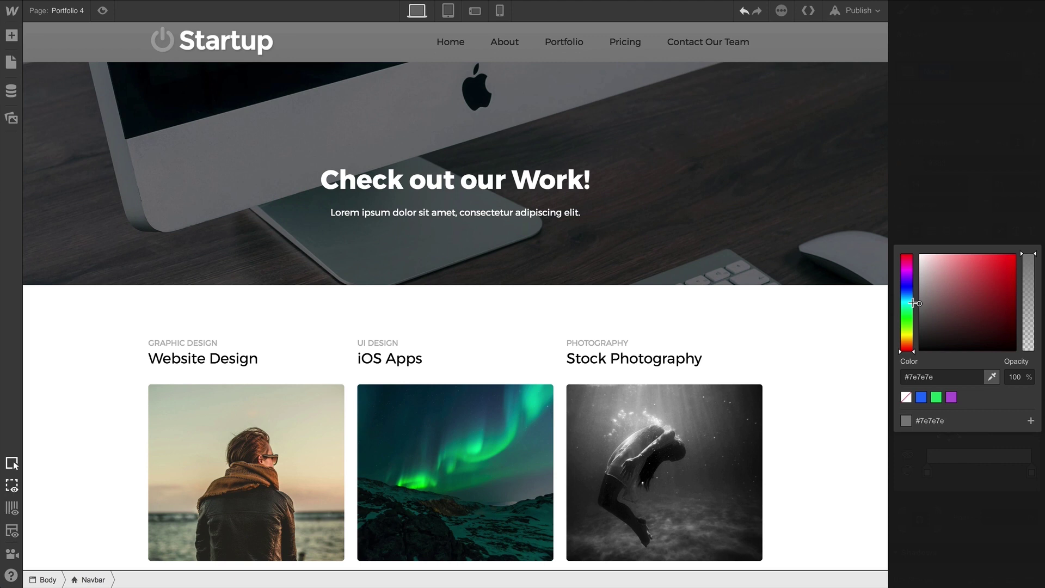
{"action": "left_click", "coordinate": [937, 233]}
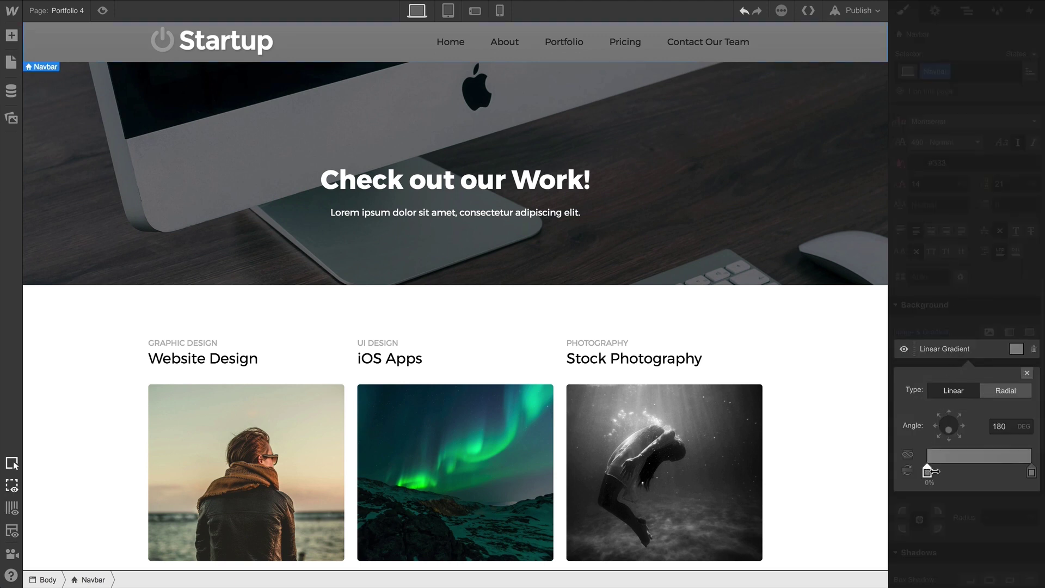
{"action": "left_click_drag", "start_coordinate": [927, 472], "coordinate": [980, 472]}
Step: Remove the gradient and set the Navbar background to solid grey #9e9e9e
{"action": "left_click", "coordinate": [1026, 374]}
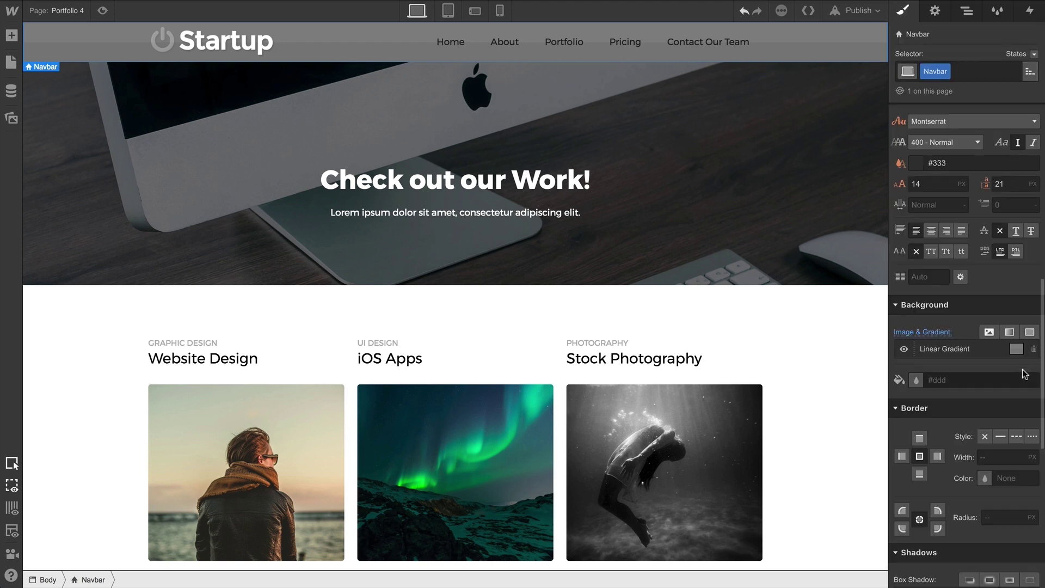
{"action": "left_click", "coordinate": [1034, 350]}
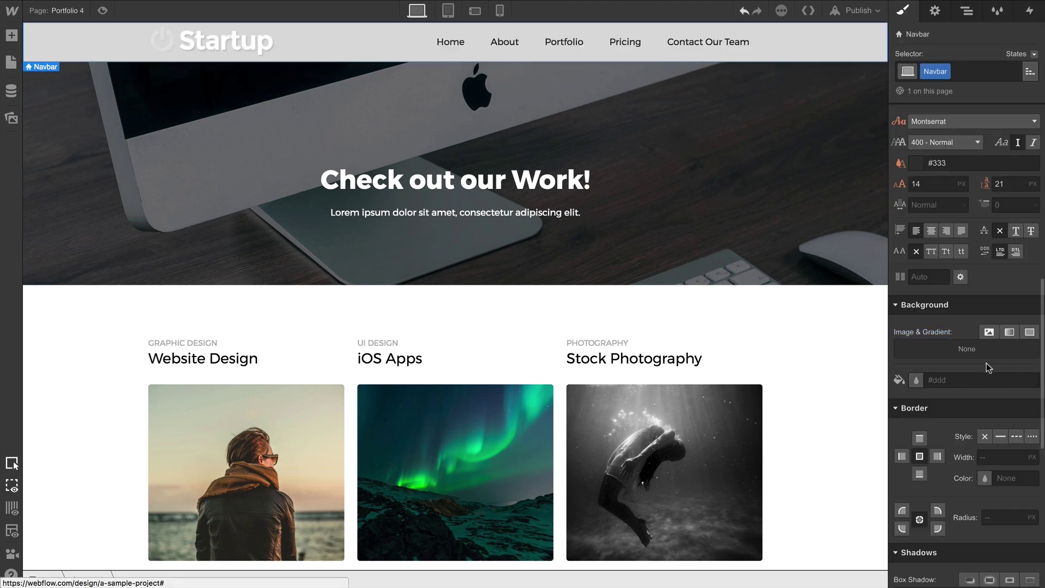
{"action": "left_click", "coordinate": [916, 380]}
{"action": "left_click", "coordinate": [922, 222]}
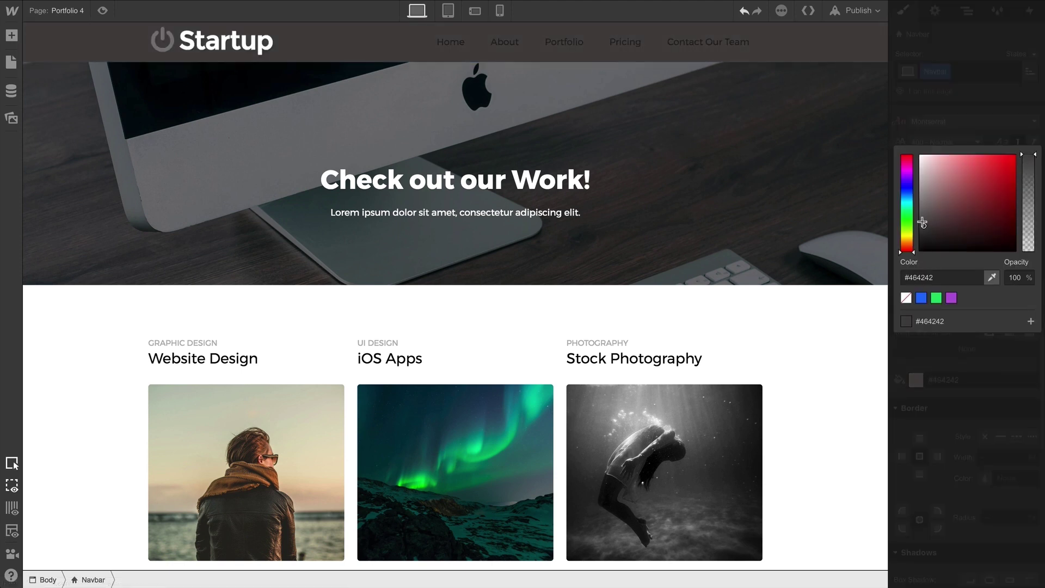
{"action": "left_click_drag", "start_coordinate": [922, 222], "coordinate": [919, 191]}
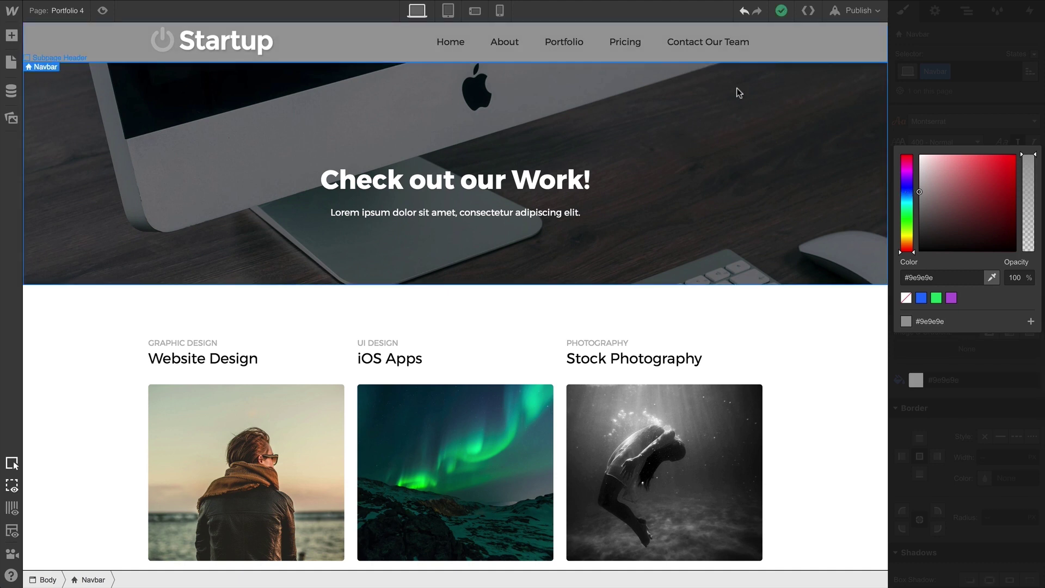
{"action": "left_click", "coordinate": [701, 49]}
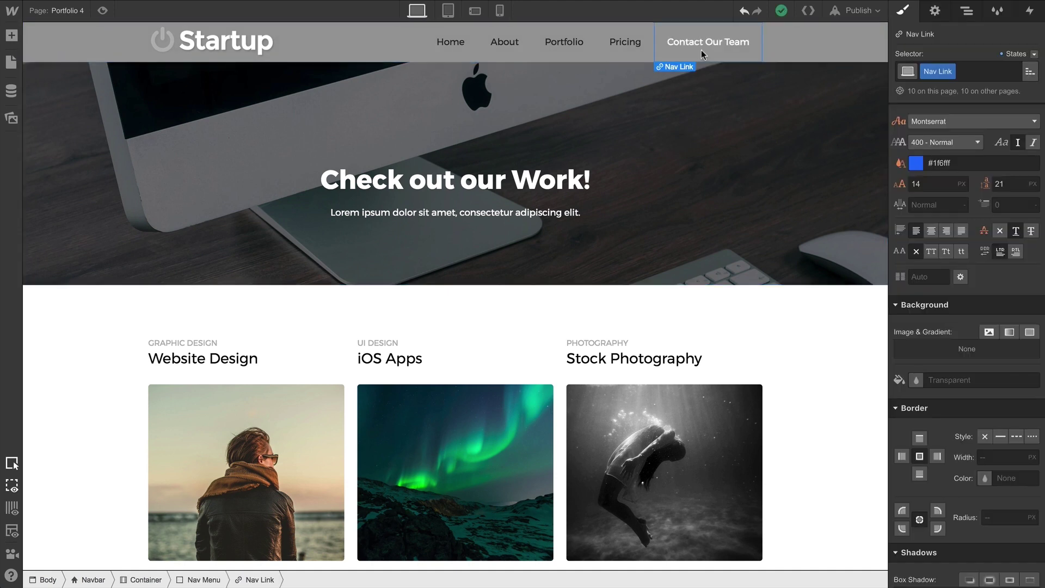
Step: Set the Nav Link Hover background colour to darker grey #6b6b6b
{"action": "left_click", "coordinate": [1036, 59]}
{"action": "left_click", "coordinate": [1015, 84]}
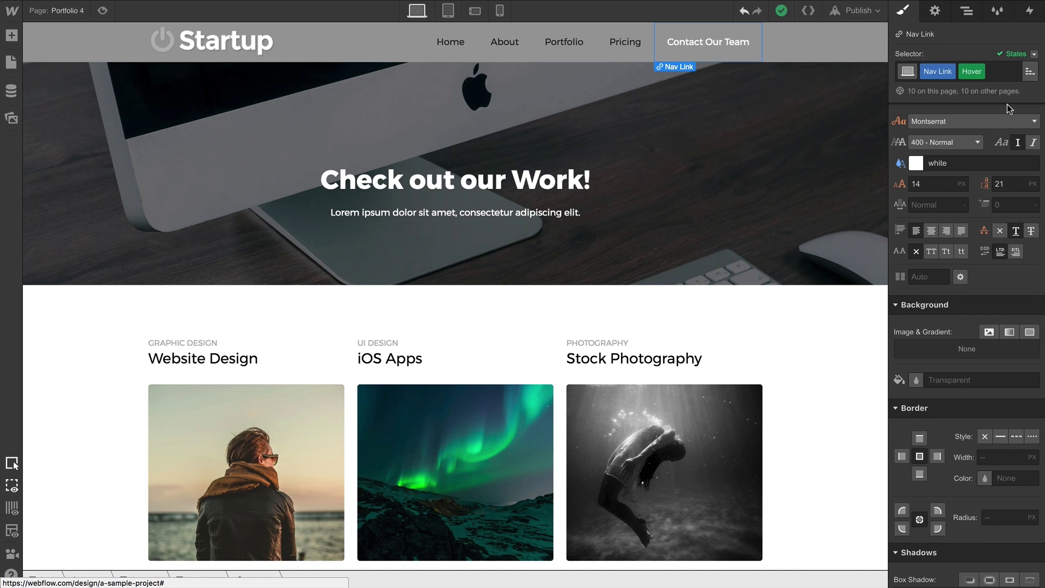
{"action": "left_click", "coordinate": [918, 379]}
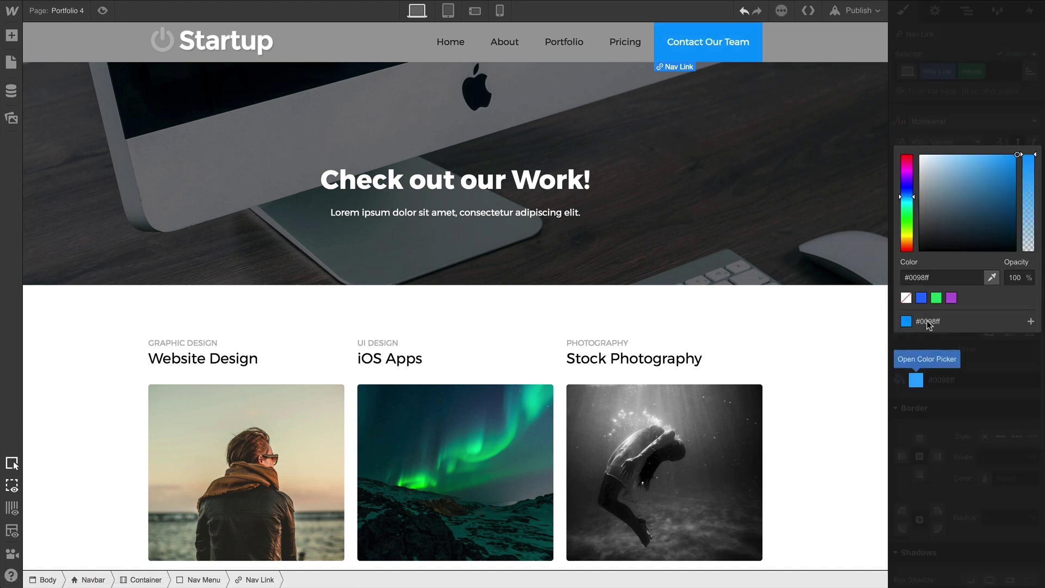
{"action": "left_click_drag", "start_coordinate": [934, 208], "coordinate": [911, 212]}
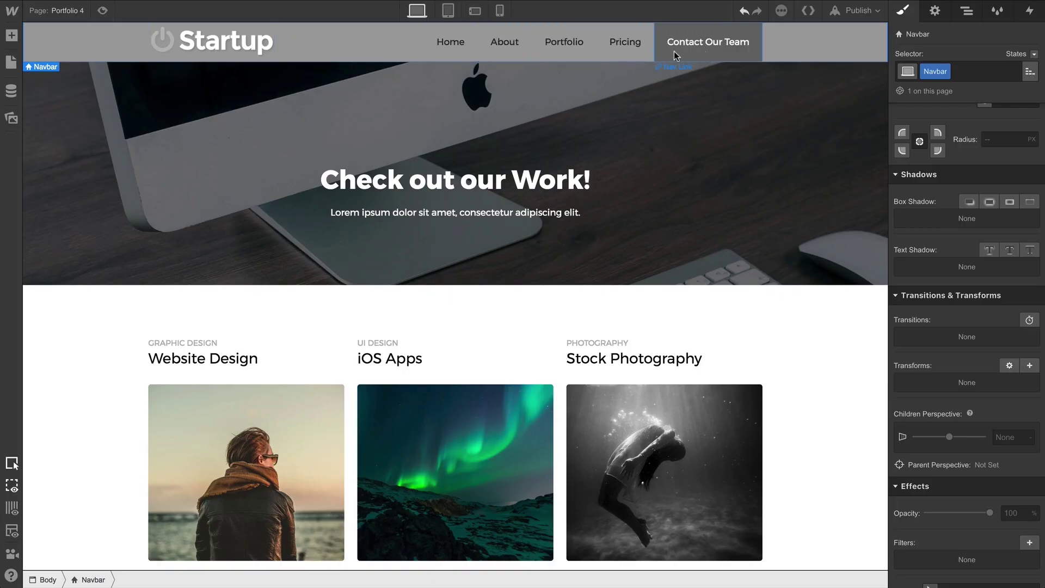
Step: Add a 200 ms Font Color transition to the nav links
{"action": "left_click", "coordinate": [449, 54]}
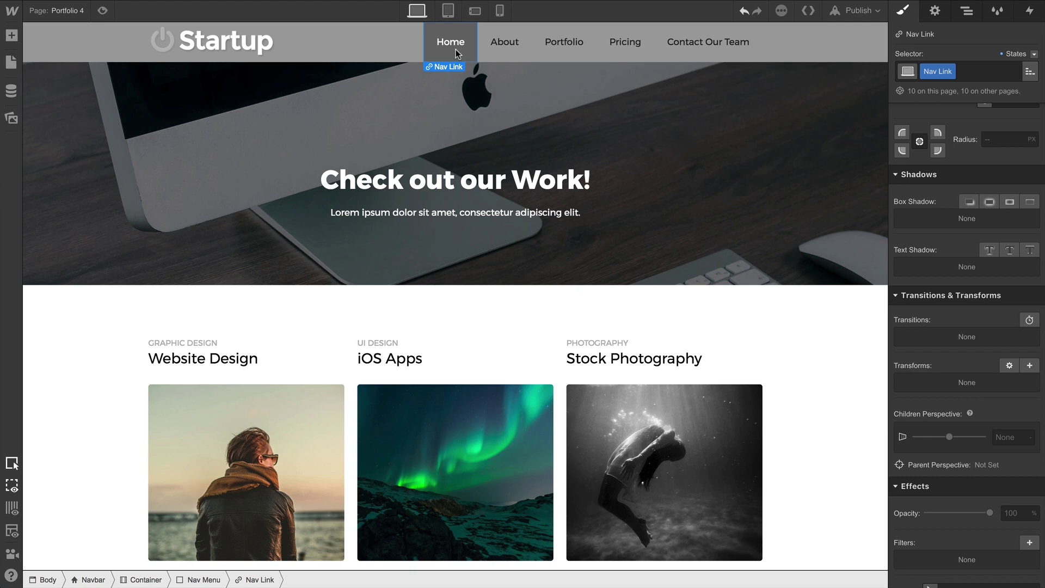
{"action": "left_click", "coordinate": [1027, 320]}
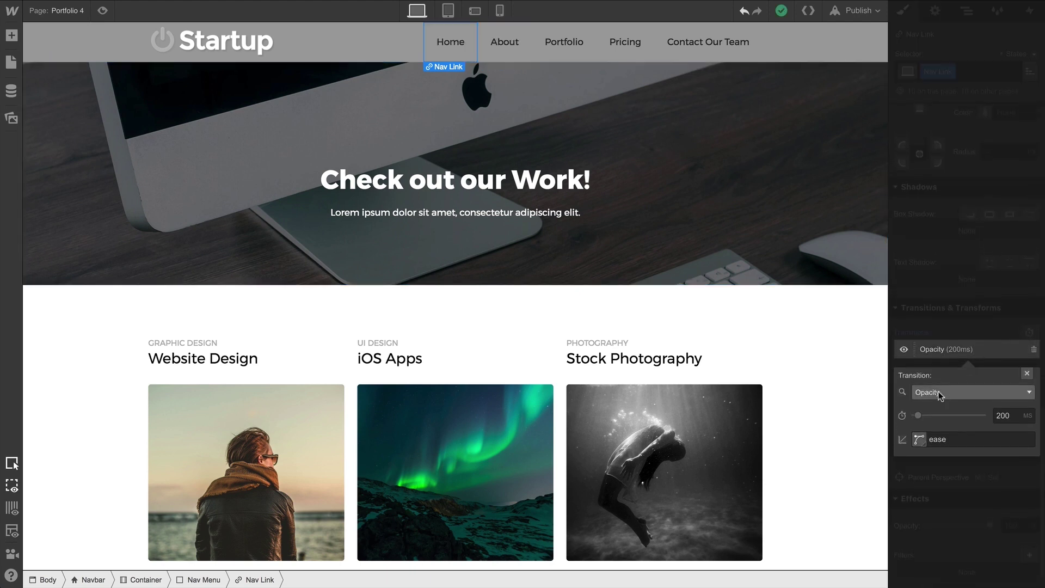
{"action": "left_click", "coordinate": [939, 393]}
{"action": "scroll", "coordinate": [950, 449], "scroll_direction": "down", "scroll_amount": 3}
{"action": "scroll", "coordinate": [950, 449], "scroll_direction": "down", "scroll_amount": 2}
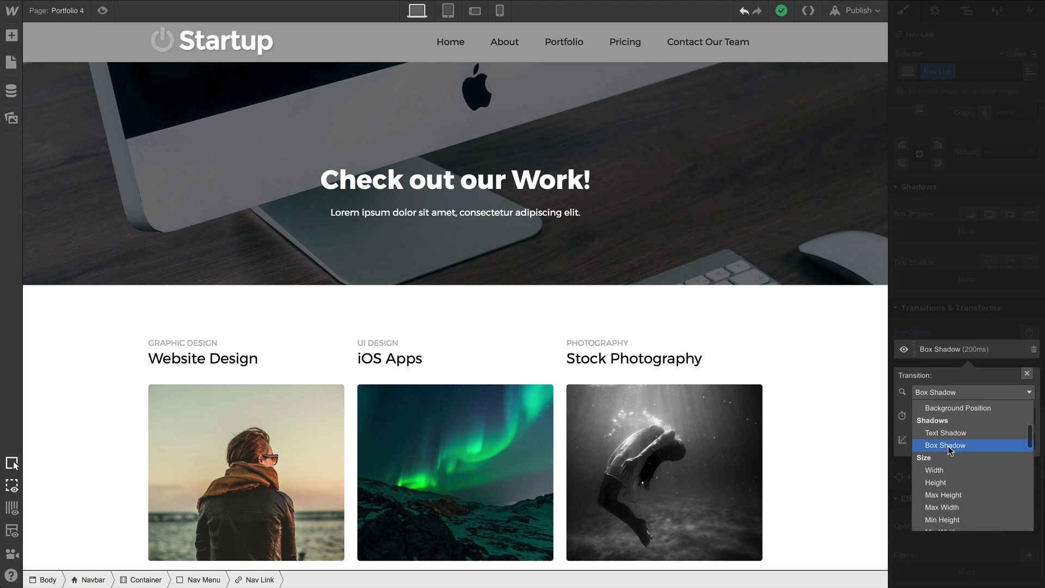
{"action": "scroll", "coordinate": [949, 449], "scroll_direction": "down", "scroll_amount": 2}
{"action": "scroll", "coordinate": [949, 449], "scroll_direction": "down", "scroll_amount": 2}
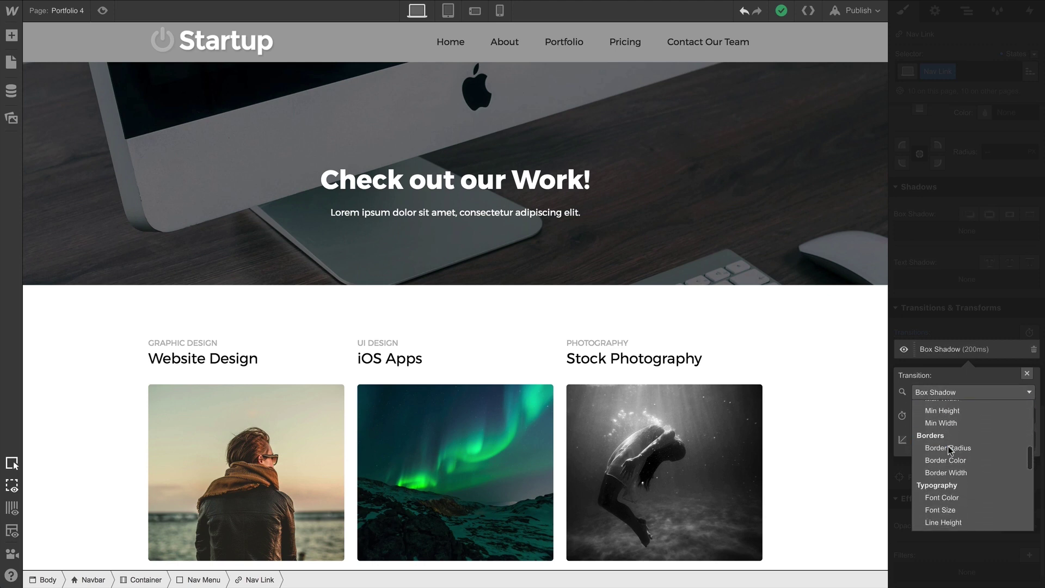
{"action": "left_click", "coordinate": [943, 497]}
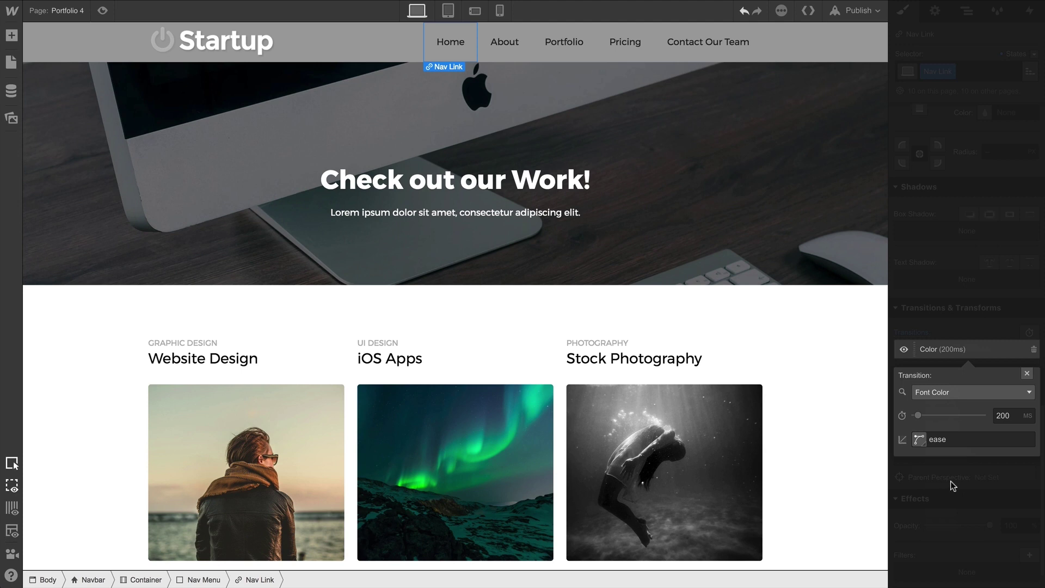
{"action": "left_click", "coordinate": [1026, 375]}
Step: Add a second 200 ms Background Color transition to the nav links
{"action": "left_click", "coordinate": [1029, 333]}
{"action": "left_click", "coordinate": [985, 413]}
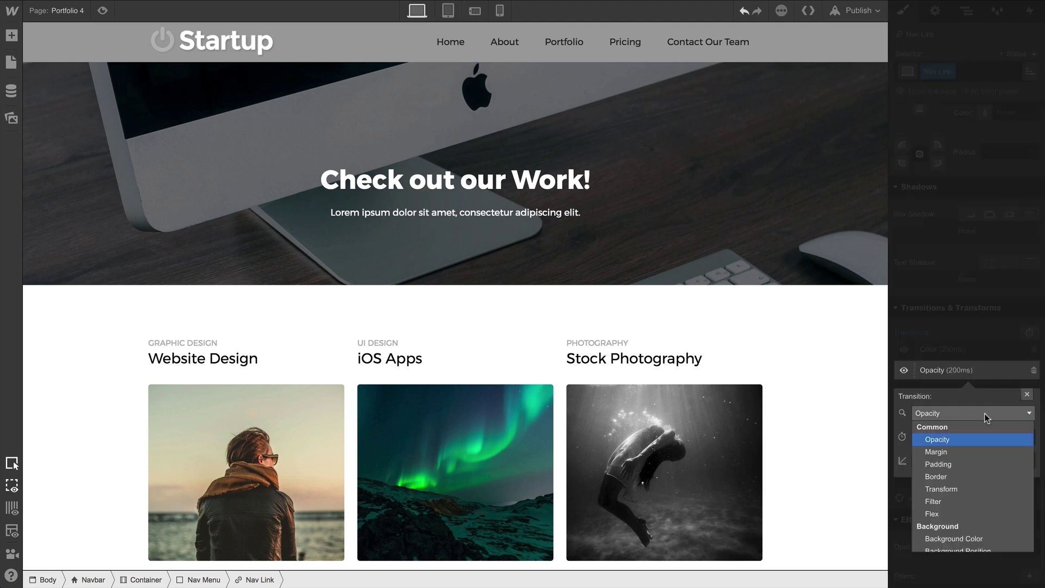
{"action": "left_click", "coordinate": [966, 535]}
{"action": "left_click", "coordinate": [1026, 396]}
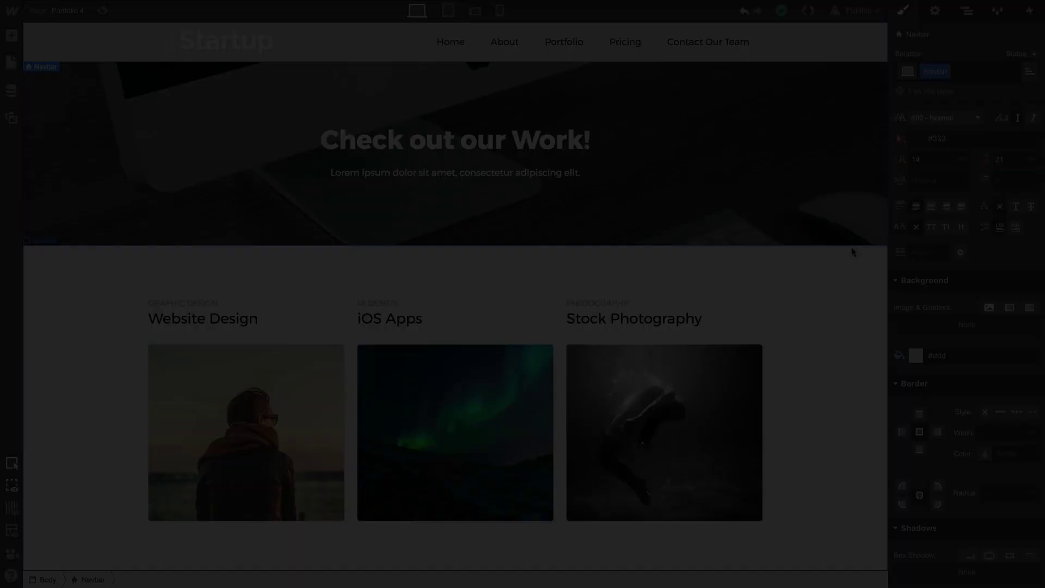
{"action": "scroll", "coordinate": [854, 248], "scroll_direction": "down", "scroll_amount": 2}
{"action": "scroll", "coordinate": [851, 252], "scroll_direction": "down", "scroll_amount": 2}
{"action": "scroll", "coordinate": [851, 251], "scroll_direction": "up", "scroll_amount": 2}
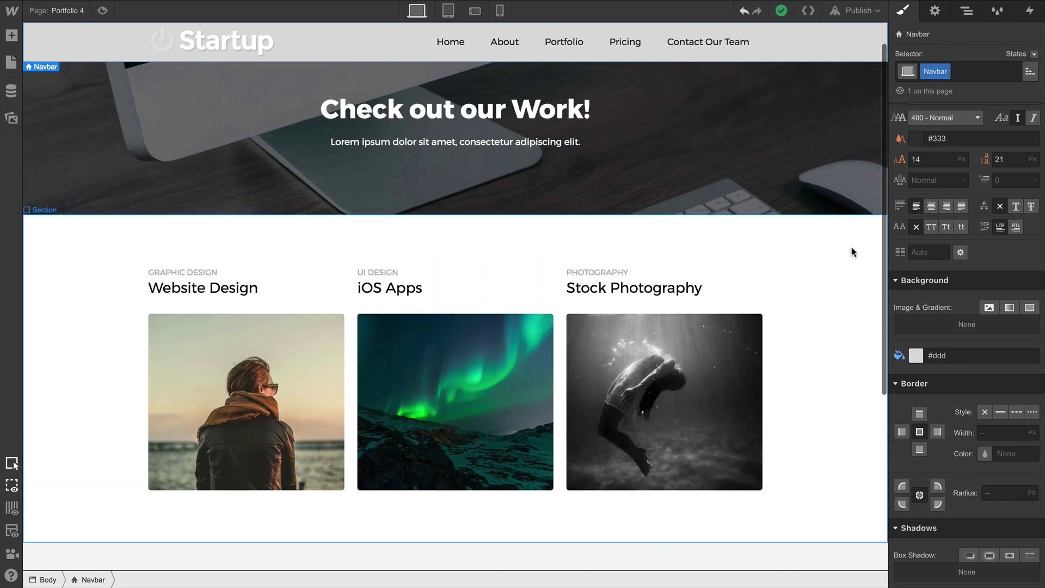
{"action": "scroll", "coordinate": [852, 252], "scroll_direction": "down", "scroll_amount": 1}
{"action": "scroll", "coordinate": [852, 252], "scroll_direction": "up", "scroll_amount": 1}
{"action": "scroll", "coordinate": [852, 252], "scroll_direction": "up", "scroll_amount": 1}
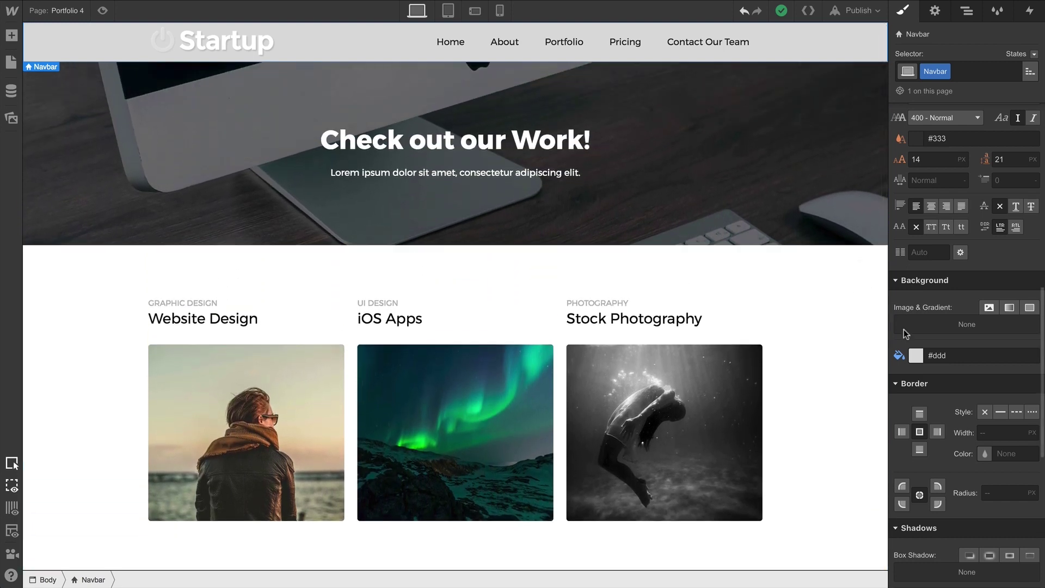
Step: Drop the Navbar's light grey background colour to 84% opacity
{"action": "left_click", "coordinate": [914, 356]}
{"action": "left_click_drag", "start_coordinate": [1030, 153], "coordinate": [1030, 168]}
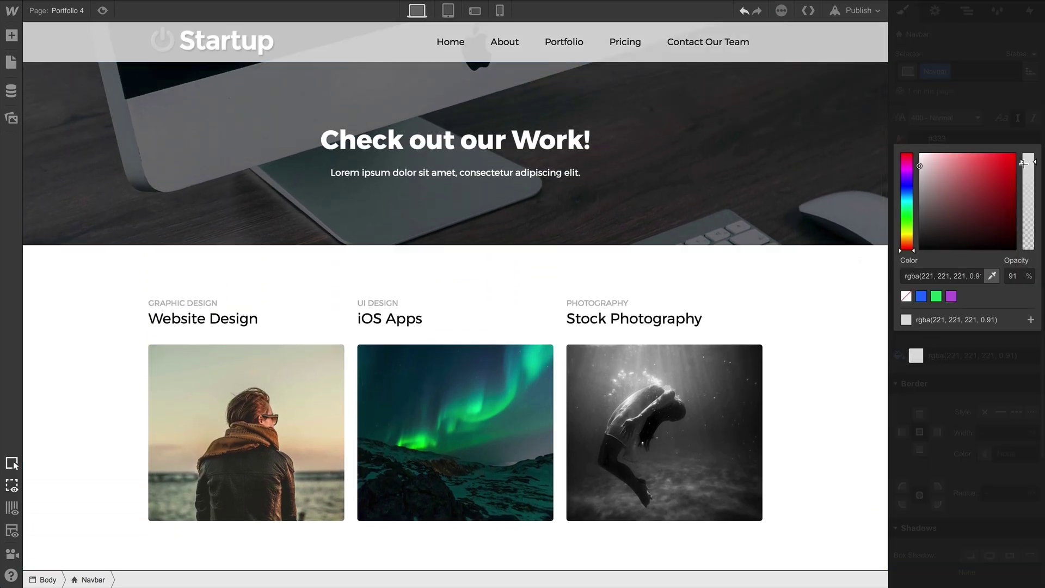
{"action": "scroll", "coordinate": [831, 181], "scroll_direction": "down", "scroll_amount": 3}
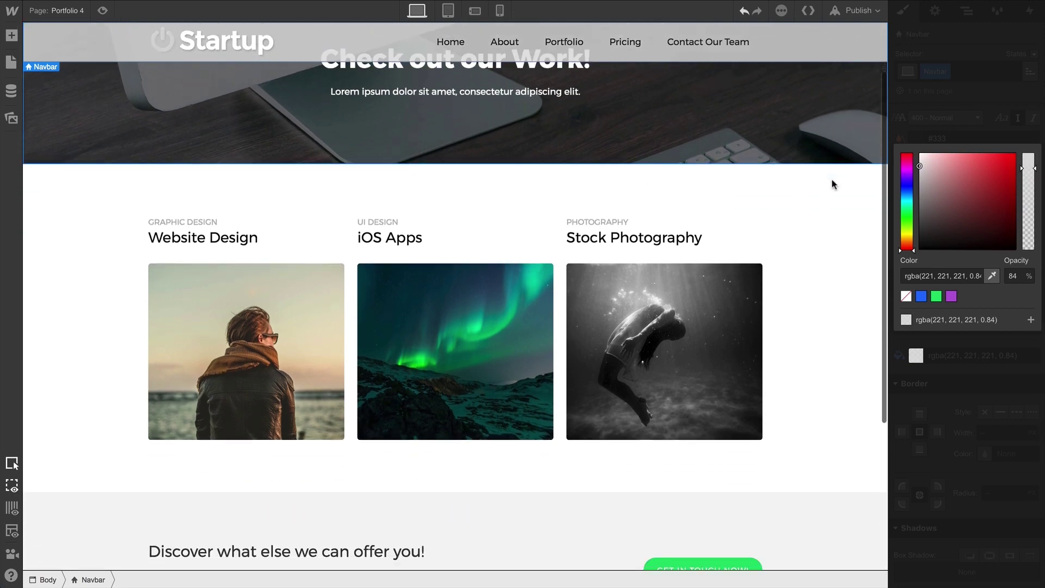
{"action": "scroll", "coordinate": [832, 180], "scroll_direction": "up", "scroll_amount": 2}
{"action": "scroll", "coordinate": [832, 179], "scroll_direction": "up", "scroll_amount": 1}
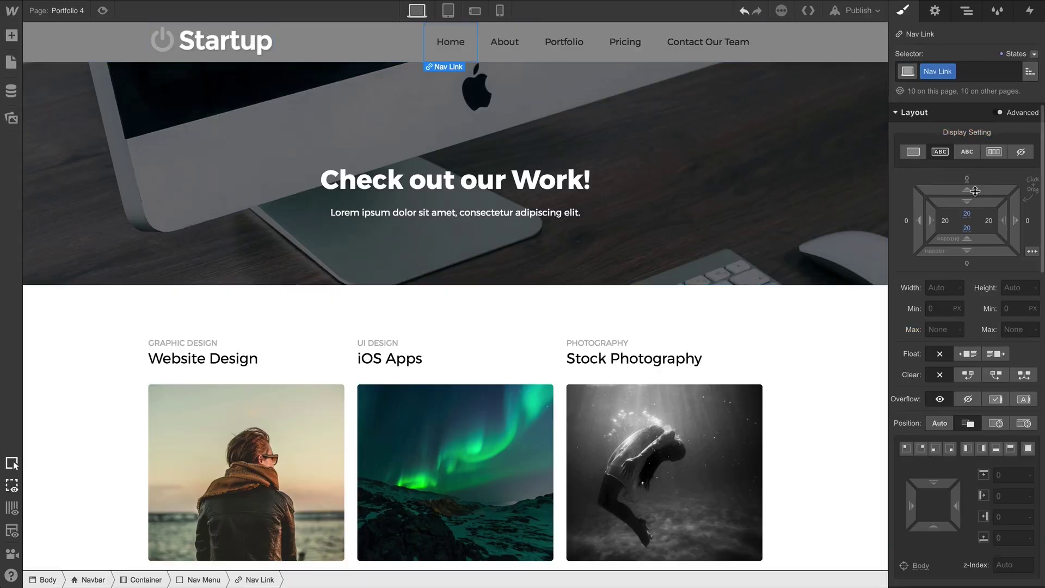
Step: Set Nav Link top/bottom padding to 26px and make the Navbar Fixed with the Top preset
{"action": "left_click_drag", "start_coordinate": [975, 190], "coordinate": [976, 212]}
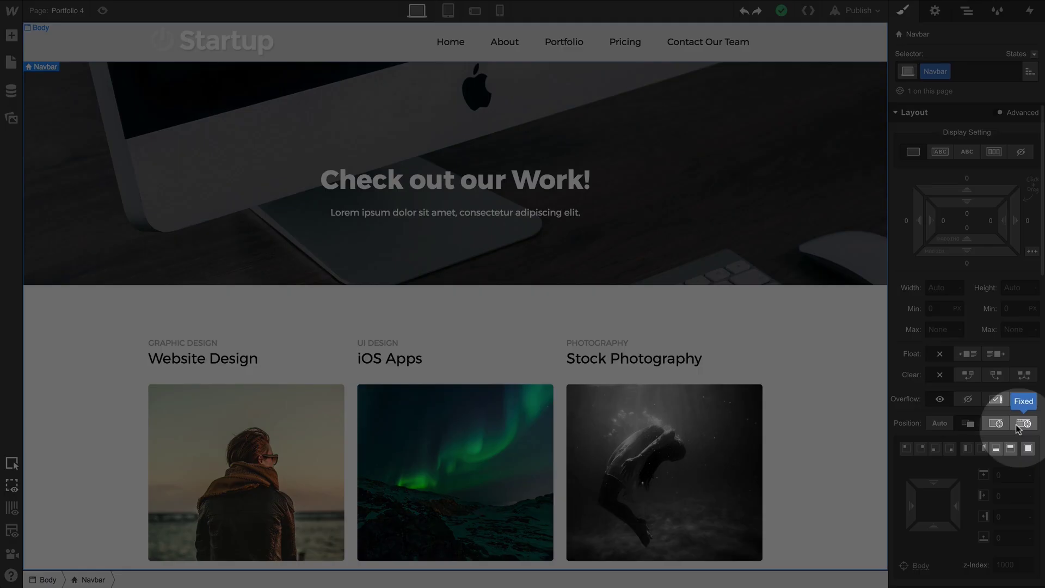
{"action": "left_click", "coordinate": [1017, 423]}
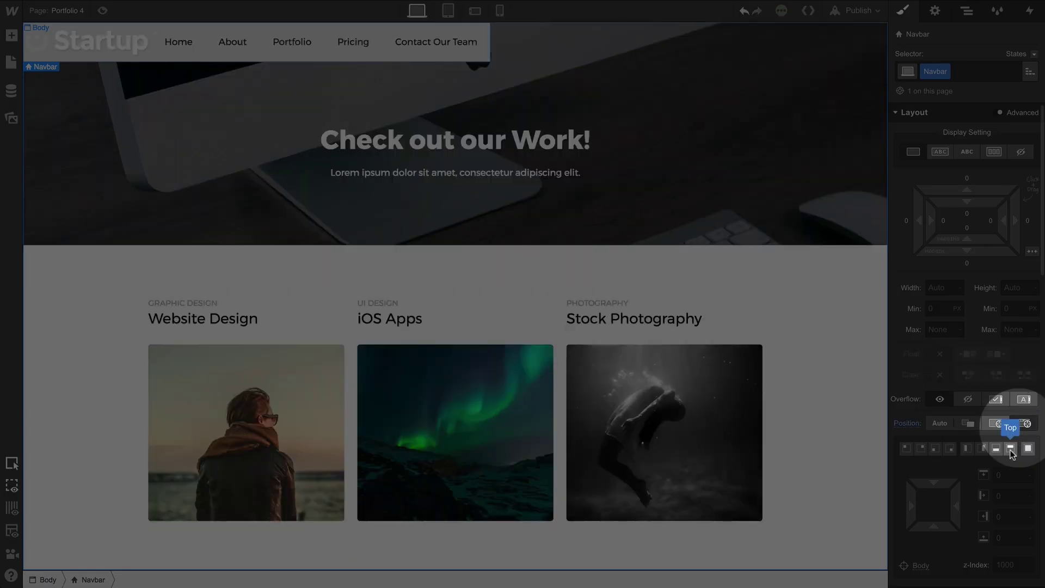
{"action": "left_click", "coordinate": [1010, 448]}
{"action": "scroll", "coordinate": [850, 386], "scroll_direction": "down", "scroll_amount": 1}
{"action": "scroll", "coordinate": [846, 385], "scroll_direction": "down", "scroll_amount": 2}
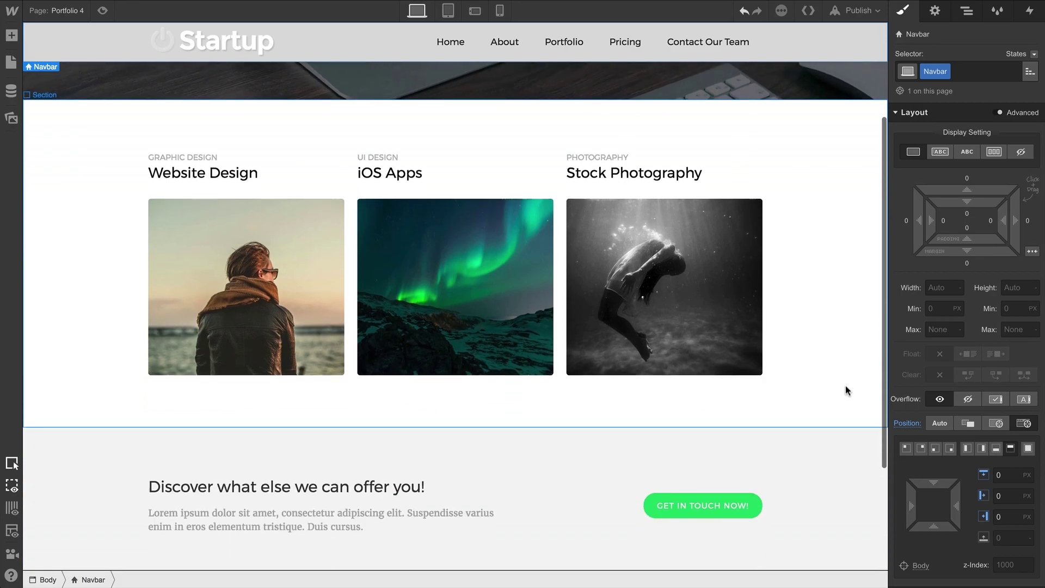